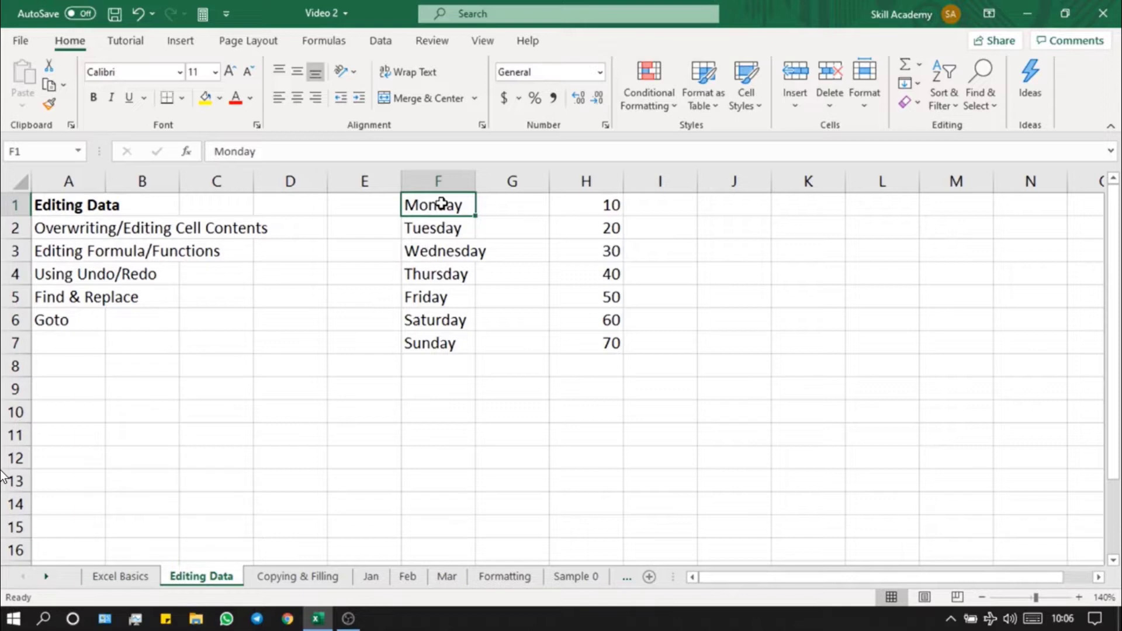
Step: Overwrite the contents of cell F1 with a person's first name
{"action": "type", "text": "asdaj"}
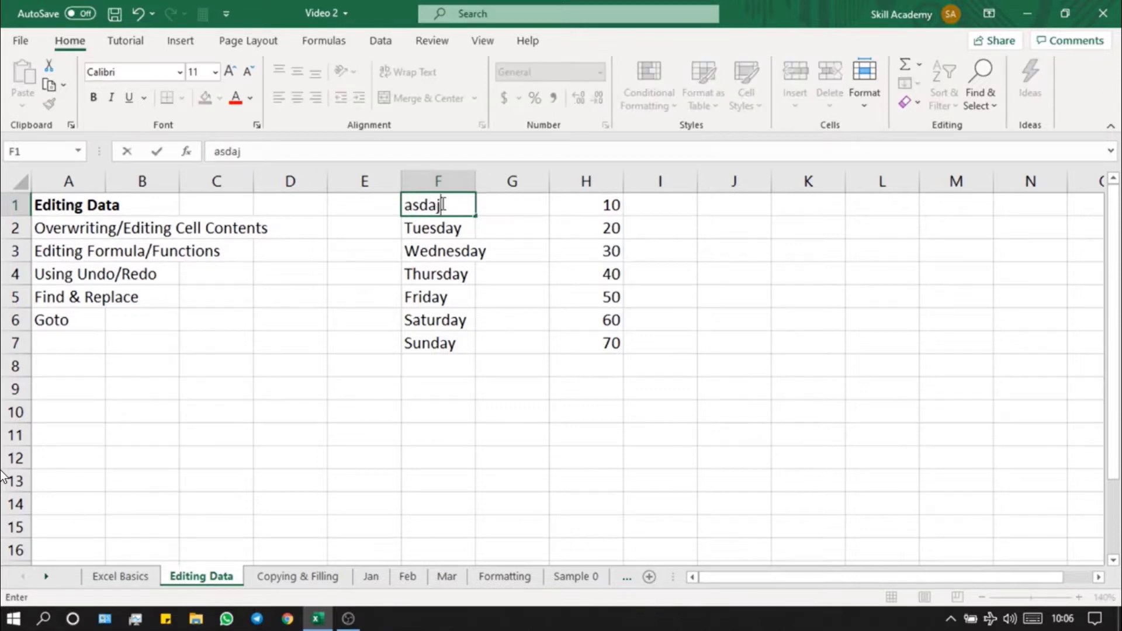
{"action": "key", "text": "BackSpace"}
{"action": "key", "text": "BackSpace"}
{"action": "key", "text": "BackSpace"}
{"action": "key", "text": "BackSpace"}
{"action": "key", "text": "BackSpace"}
{"action": "type", "text": "Adilla"}
{"action": "key", "text": "Return"}
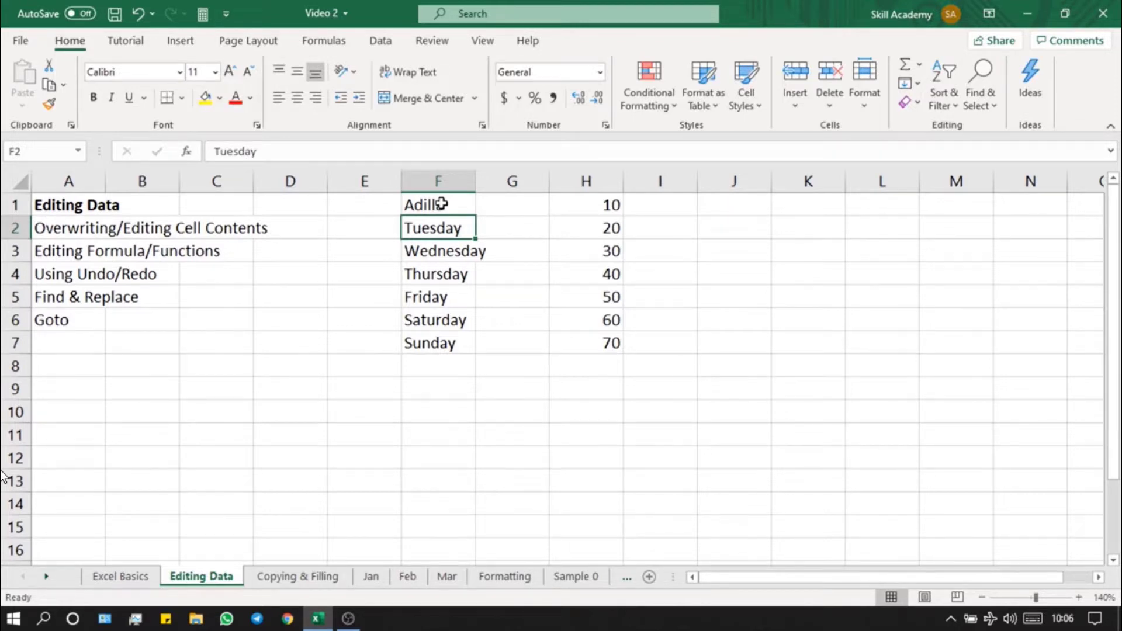
Step: Find all cells containing "a" within the range F2:F7, keeping the dialog clear of the day names
{"action": "key", "text": "shift+Down"}
{"action": "key", "text": "shift+Down"}
{"action": "key", "text": "shift+Down"}
{"action": "key", "text": "shift+Down"}
{"action": "key", "text": "shift+Down"}
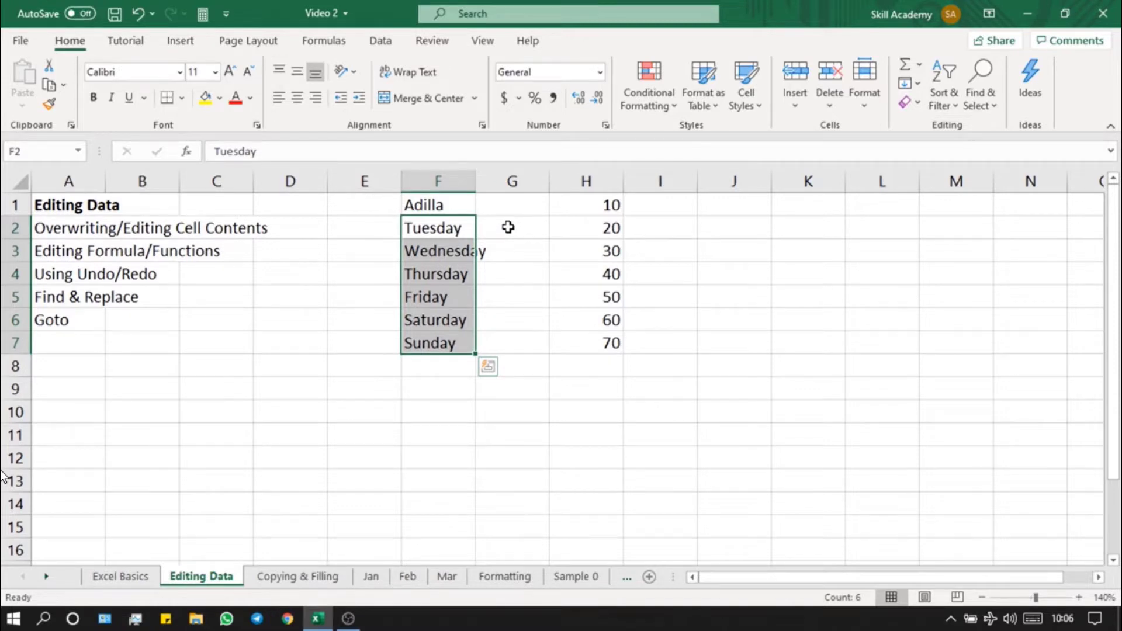
{"action": "key", "text": "ctrl+f"}
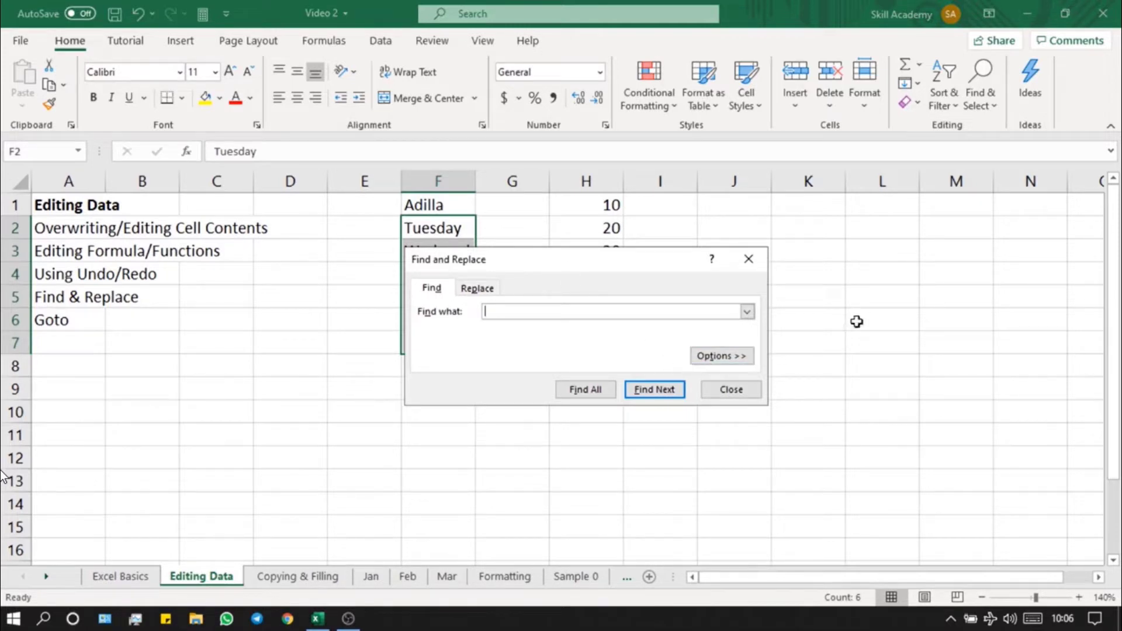
{"action": "left_click", "coordinate": [981, 108]}
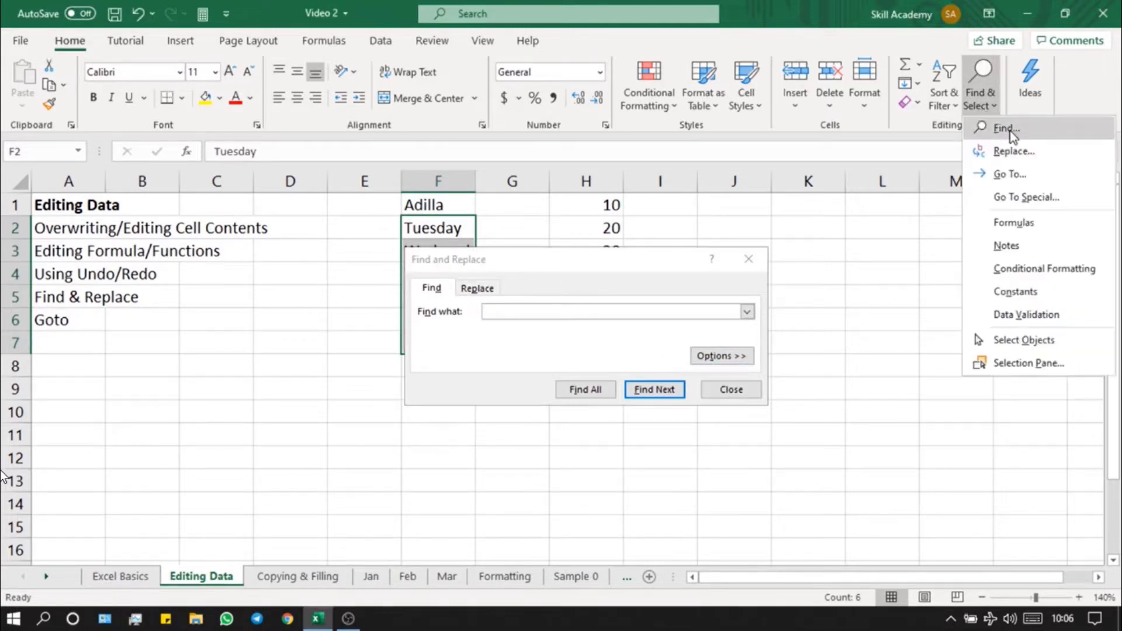
{"action": "left_click", "coordinate": [1035, 128]}
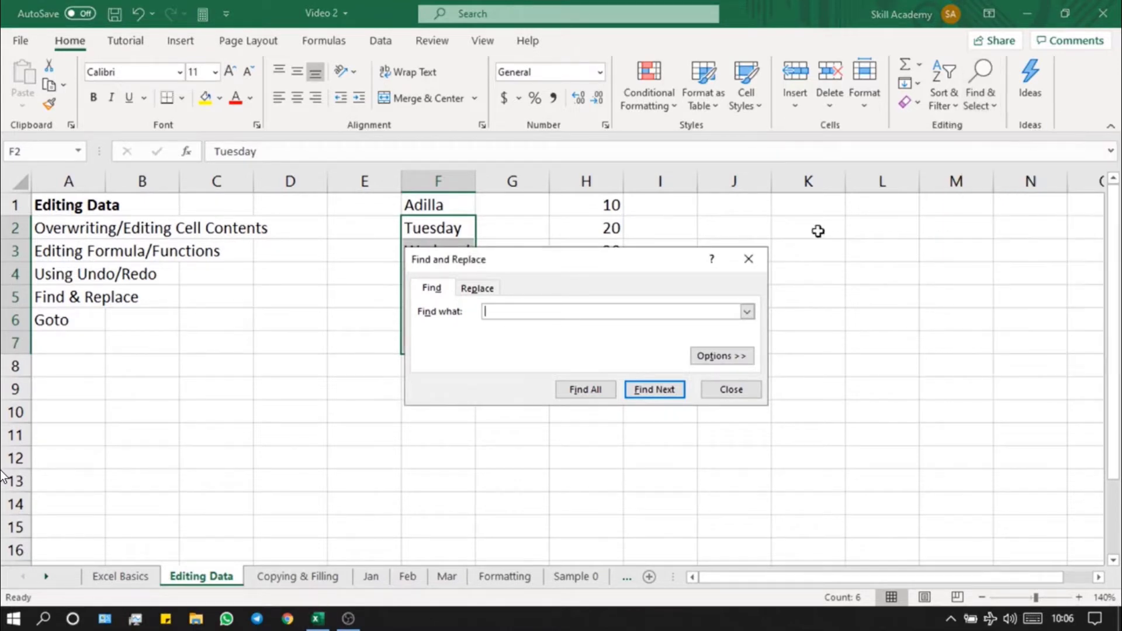
{"action": "left_click_drag", "start_coordinate": [611, 261], "coordinate": [705, 299]}
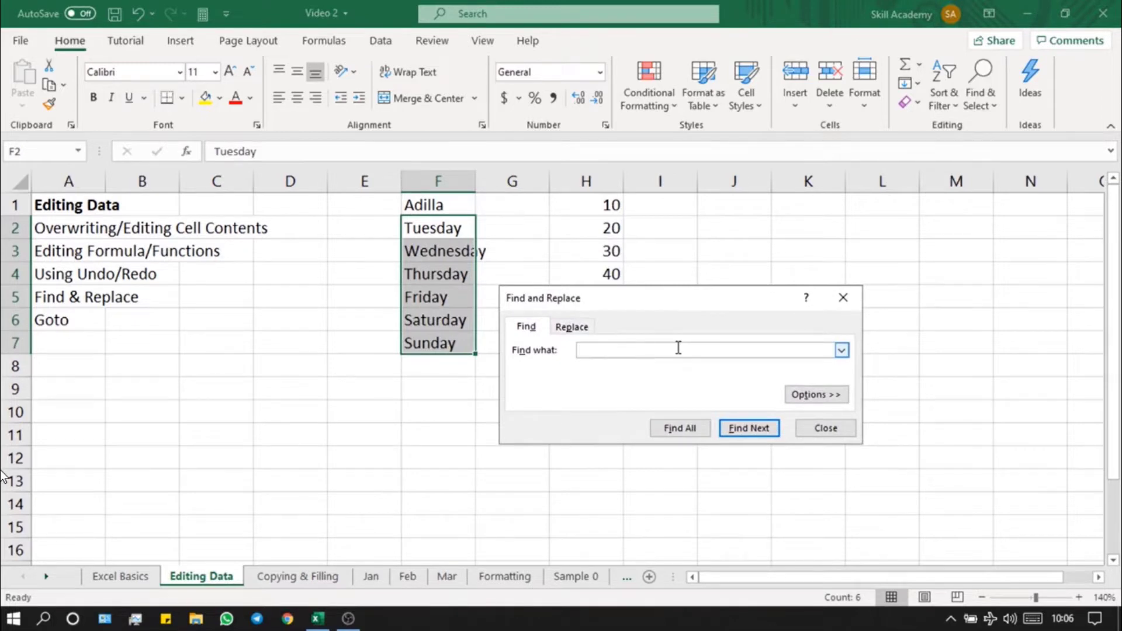
{"action": "type", "text": "a"}
{"action": "left_click", "coordinate": [700, 431]}
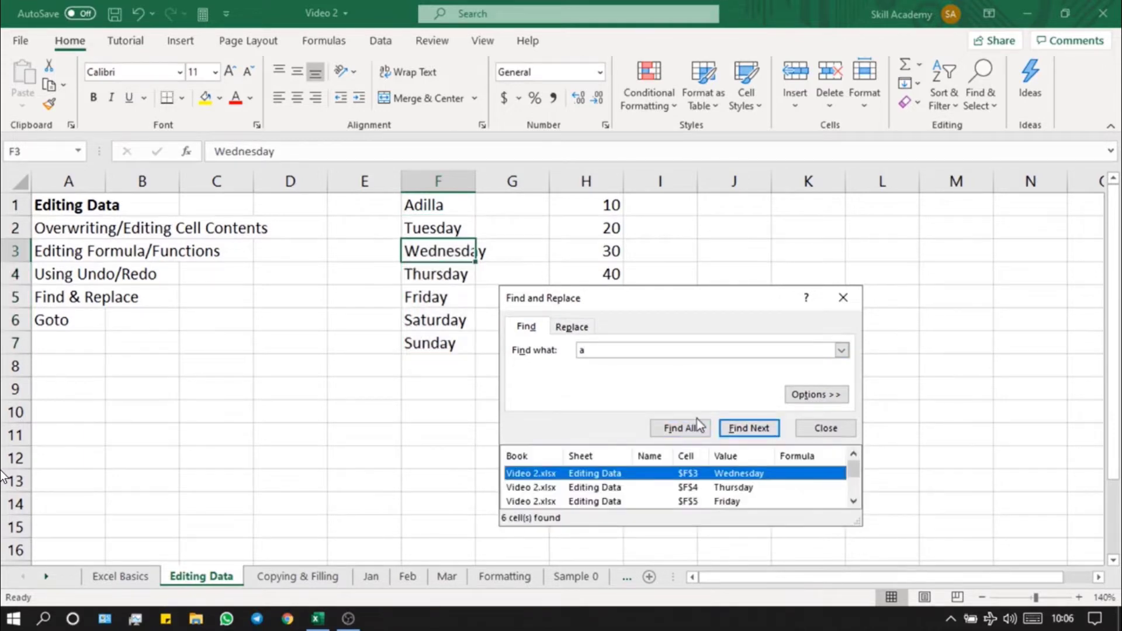
Step: Step through the found cells from F3 to F7 and back, then list all matches again and close the search
{"action": "key", "text": "Down"}
{"action": "key", "text": "Down"}
{"action": "key", "text": "Down"}
{"action": "key", "text": "Down"}
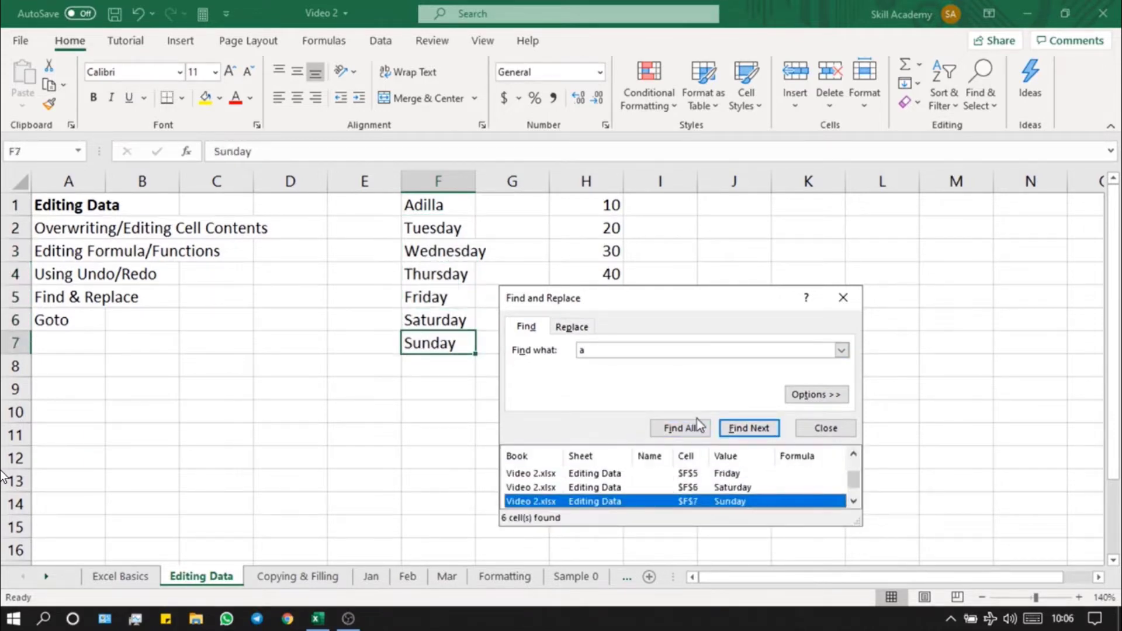
{"action": "key", "text": "Up"}
{"action": "key", "text": "Up"}
{"action": "key", "text": "Up"}
{"action": "key", "text": "Up"}
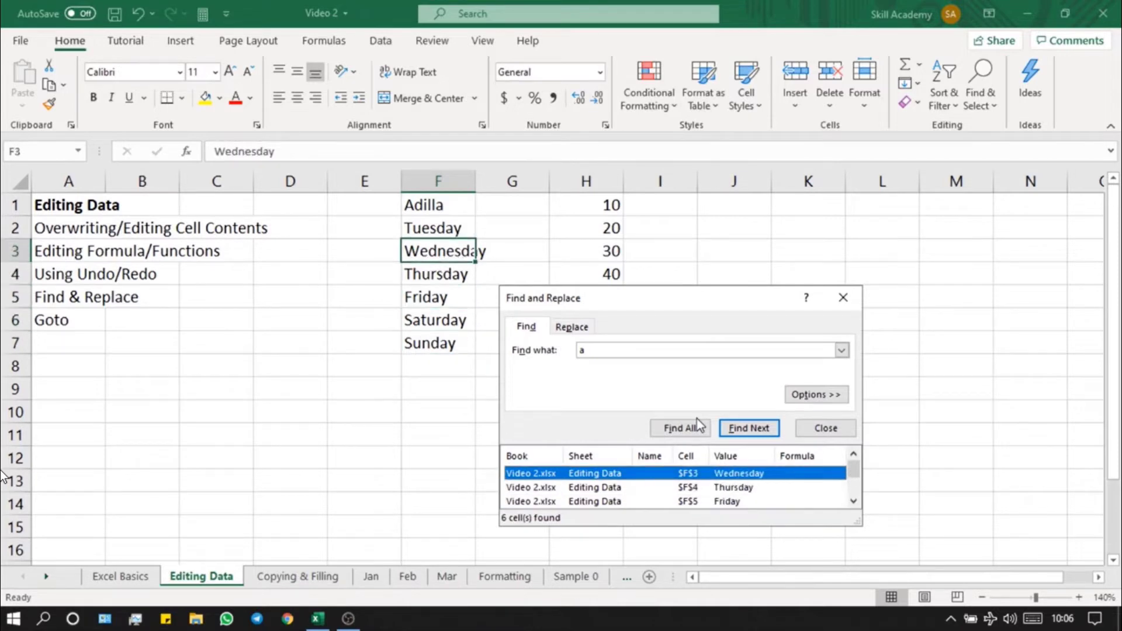
{"action": "left_click", "coordinate": [697, 429]}
{"action": "left_click", "coordinate": [825, 428]}
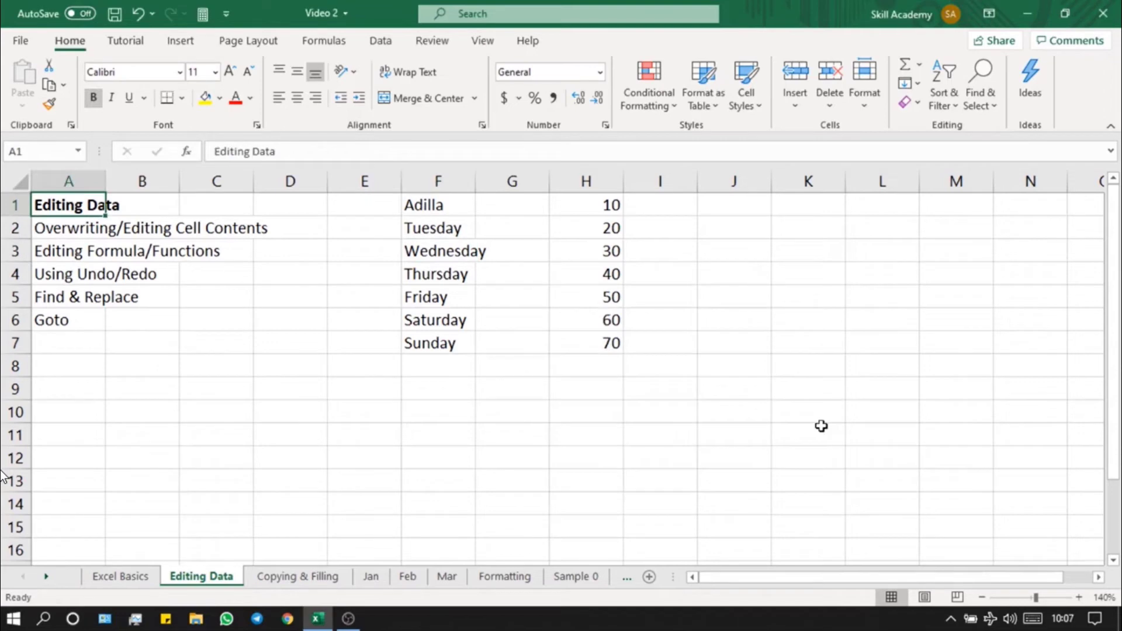
Step: Search the range F2:F7 for the next two cells containing "a"
{"action": "left_click", "coordinate": [454, 232]}
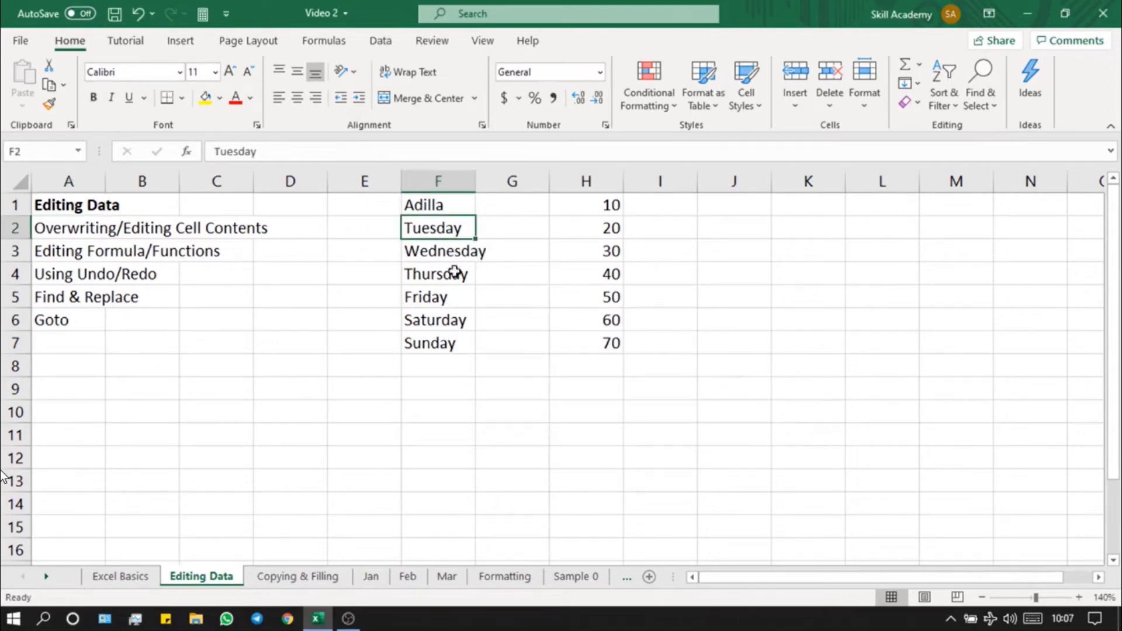
{"action": "left_click", "coordinate": [456, 345], "text": "shift"}
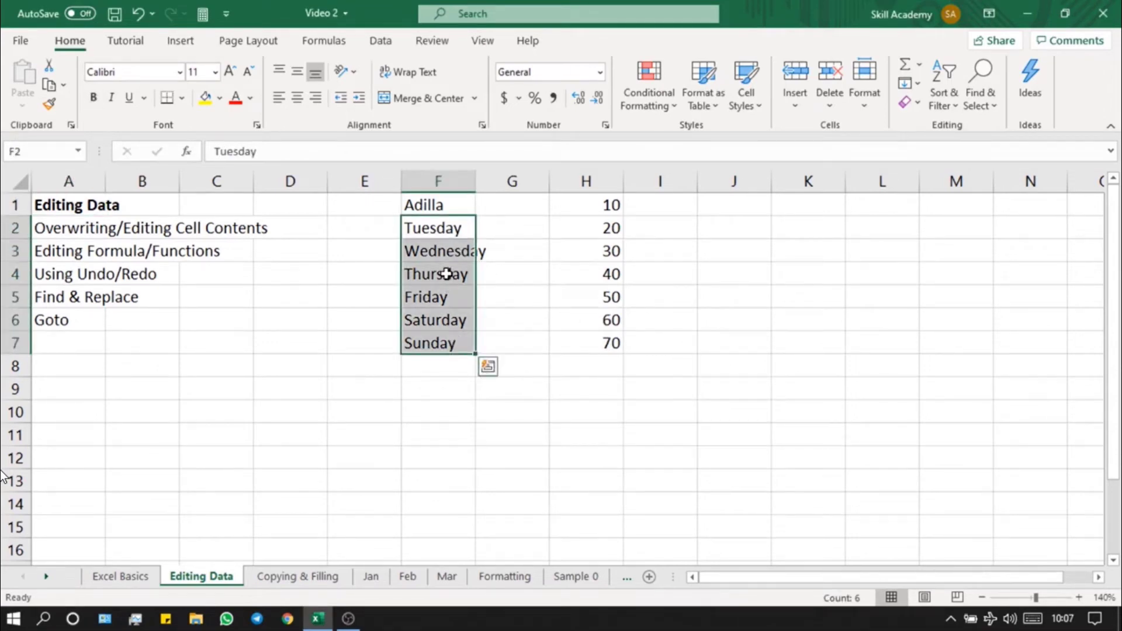
{"action": "key", "text": "ctrl+f"}
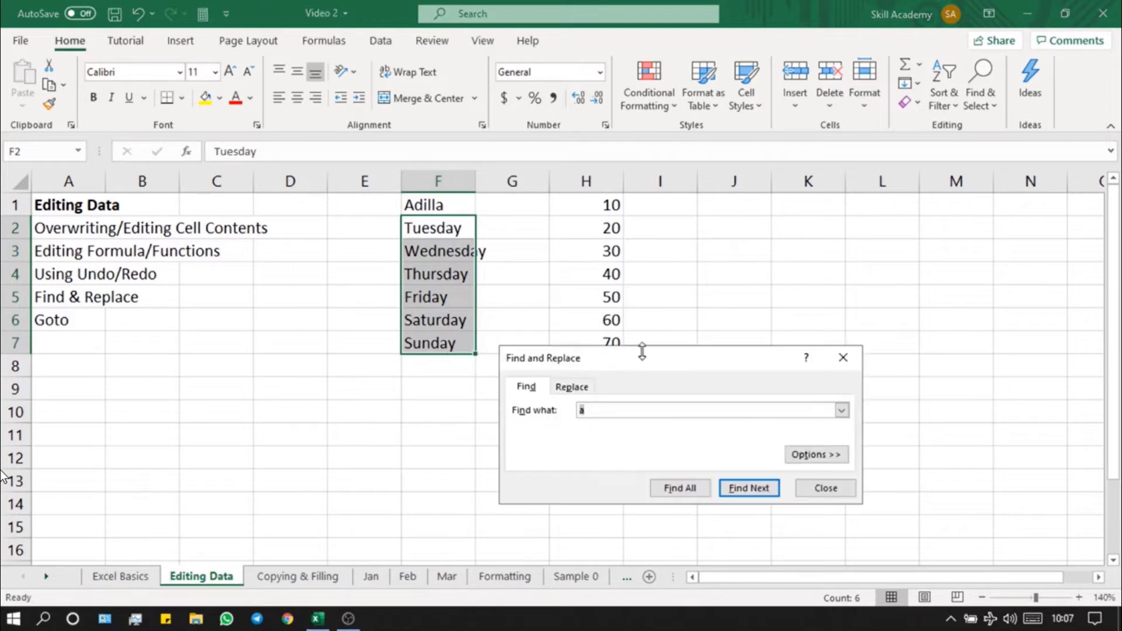
{"action": "left_click", "coordinate": [756, 473]}
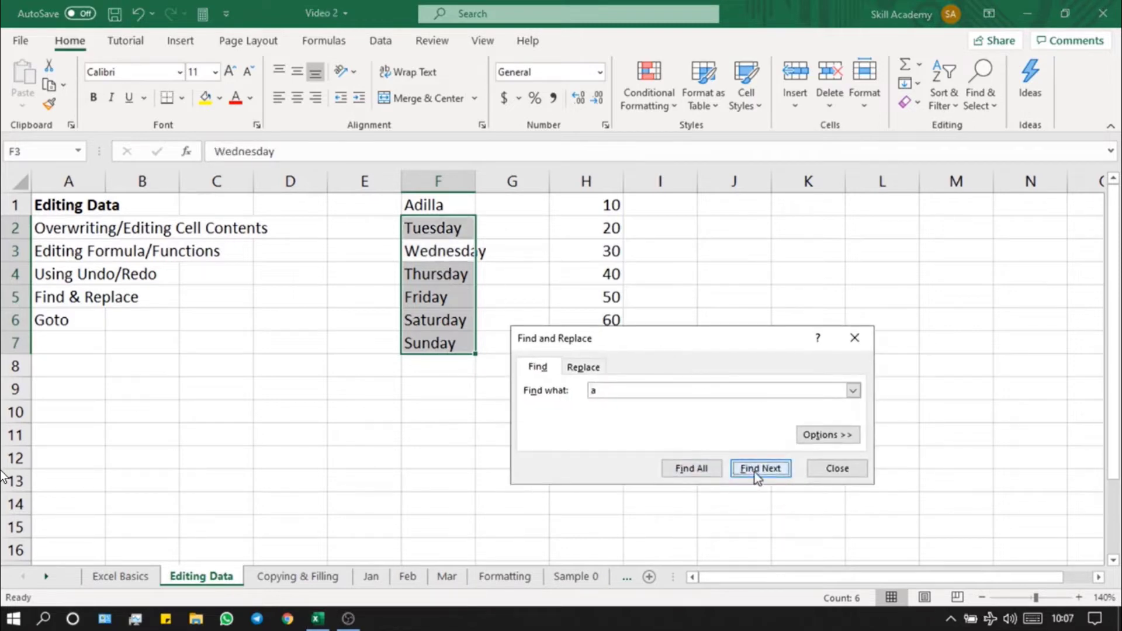
{"action": "left_click", "coordinate": [755, 472]}
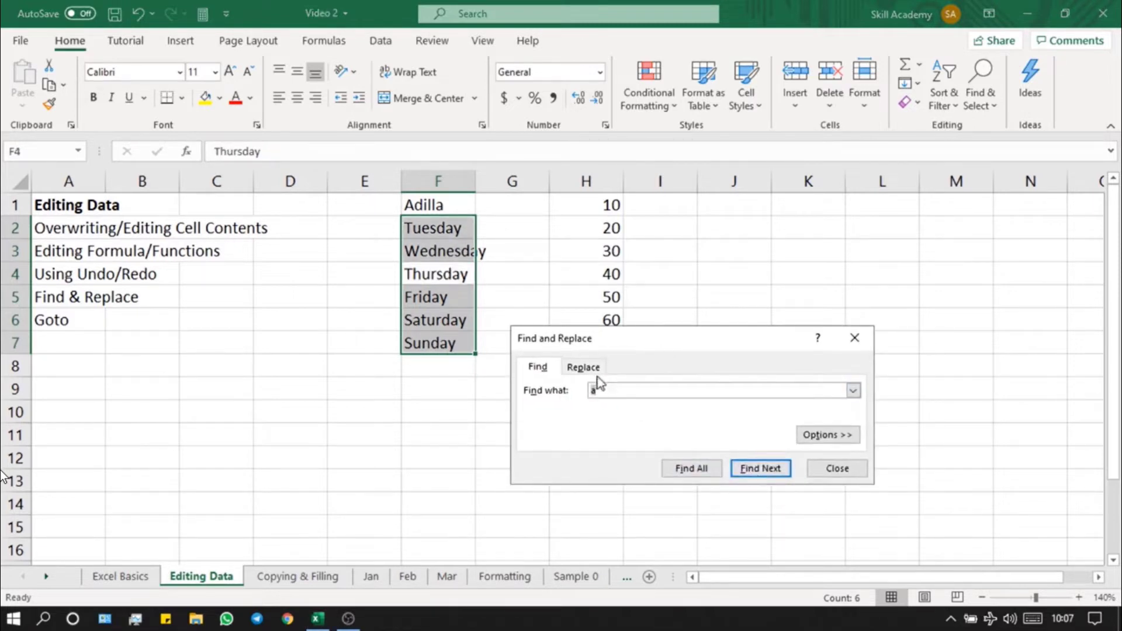
Step: Replace every "a" with "k" in the cells F2:F7 and close the dialog
{"action": "left_click", "coordinate": [583, 367]}
{"action": "left_click", "coordinate": [633, 409]}
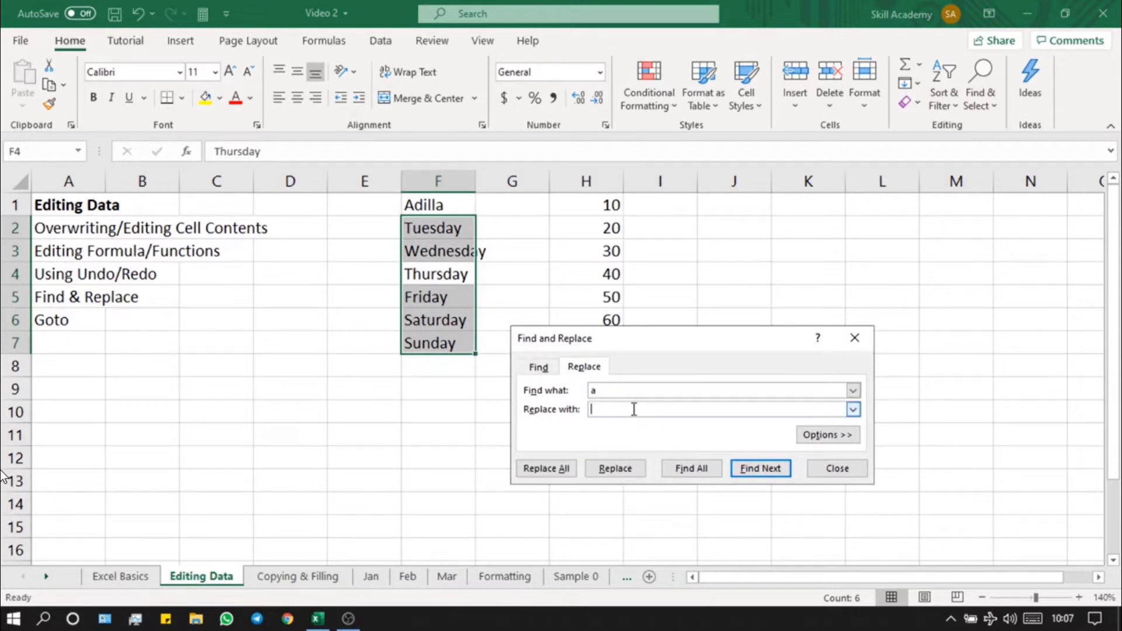
{"action": "type", "text": "k"}
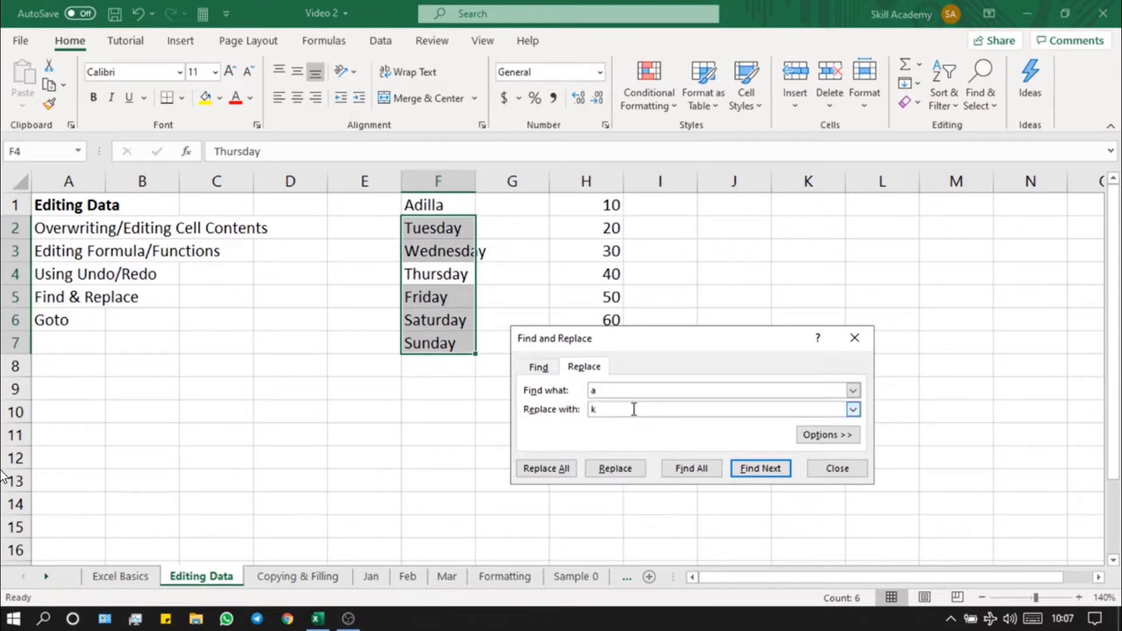
{"action": "left_click", "coordinate": [567, 468]}
{"action": "left_click", "coordinate": [566, 358]}
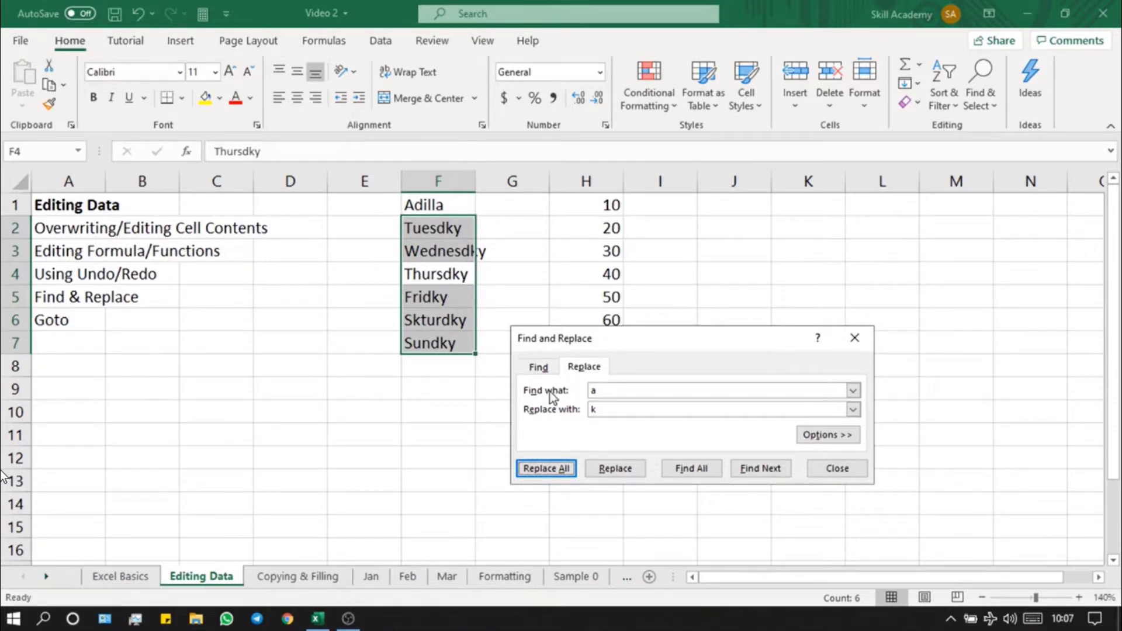
{"action": "left_click", "coordinate": [837, 468]}
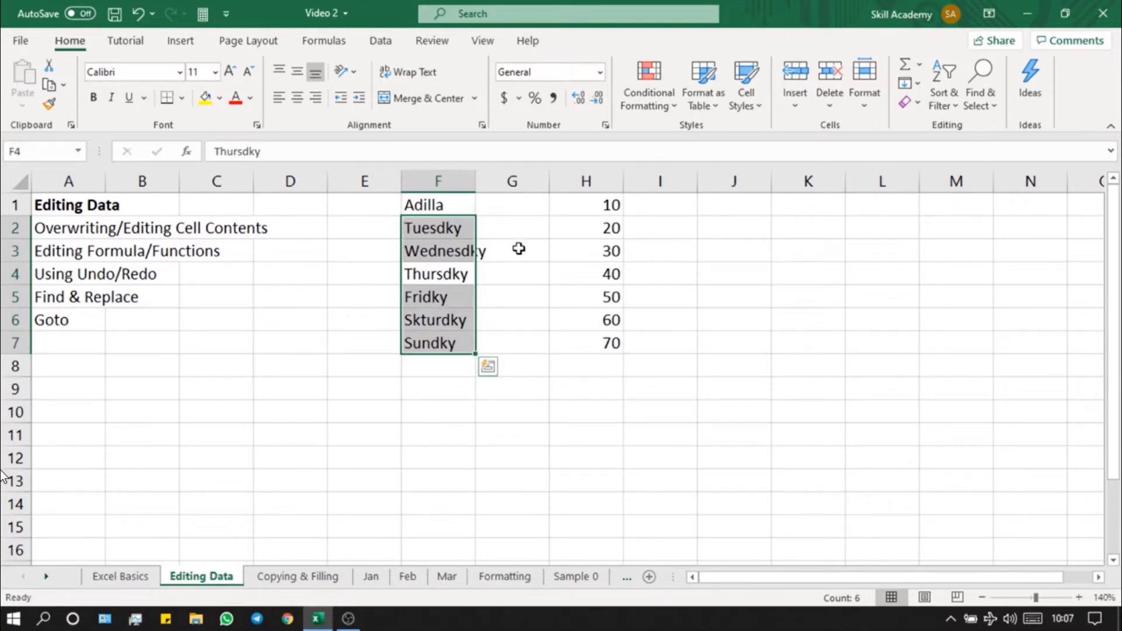
{"action": "left_click_drag", "start_coordinate": [376, 248], "coordinate": [439, 339]}
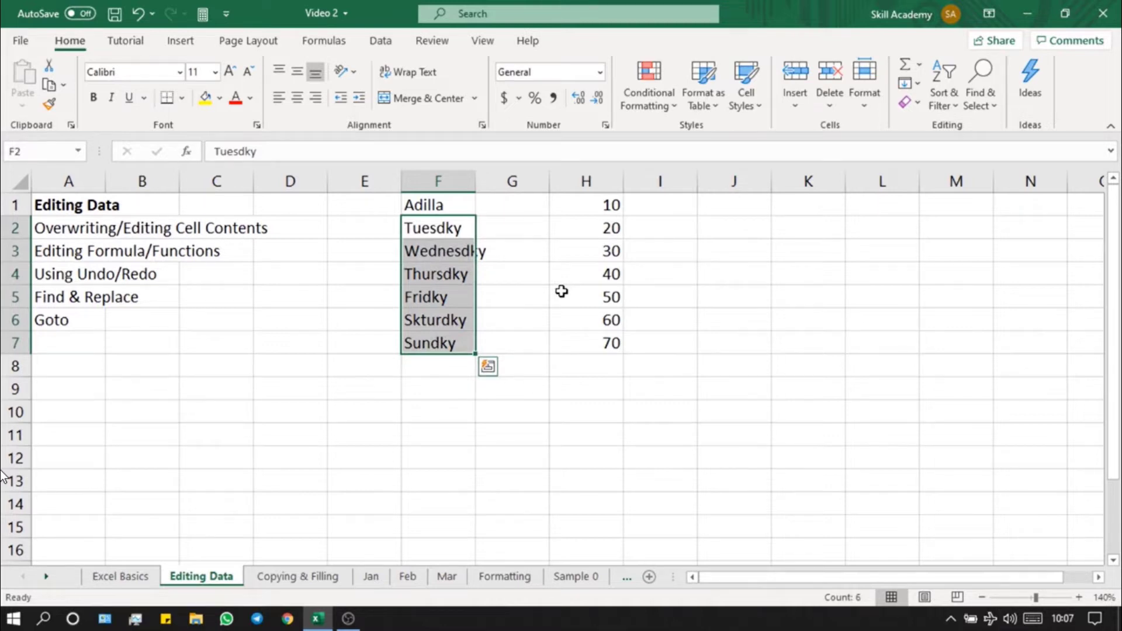
{"action": "key", "text": "ctrl+f"}
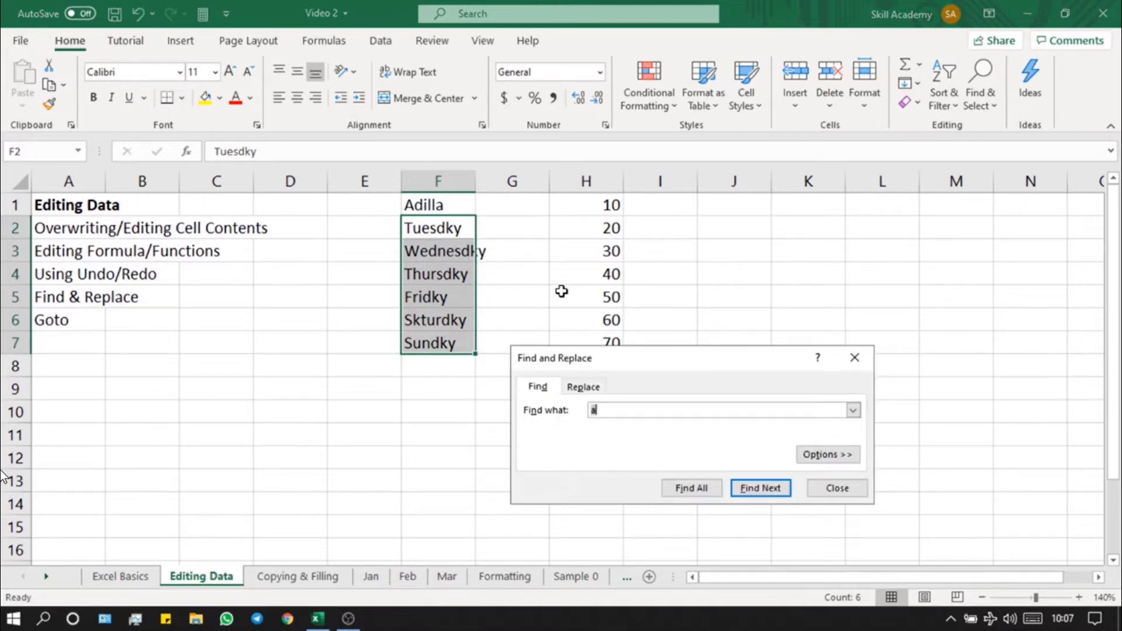
{"action": "left_click", "coordinate": [841, 488]}
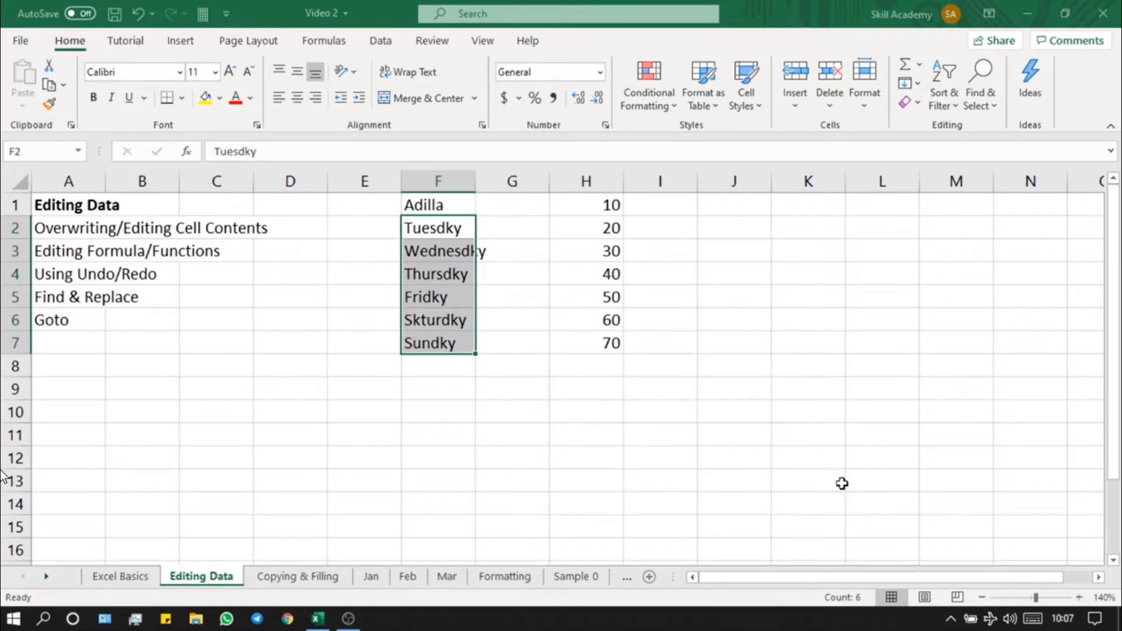
{"action": "left_click", "coordinate": [547, 334]}
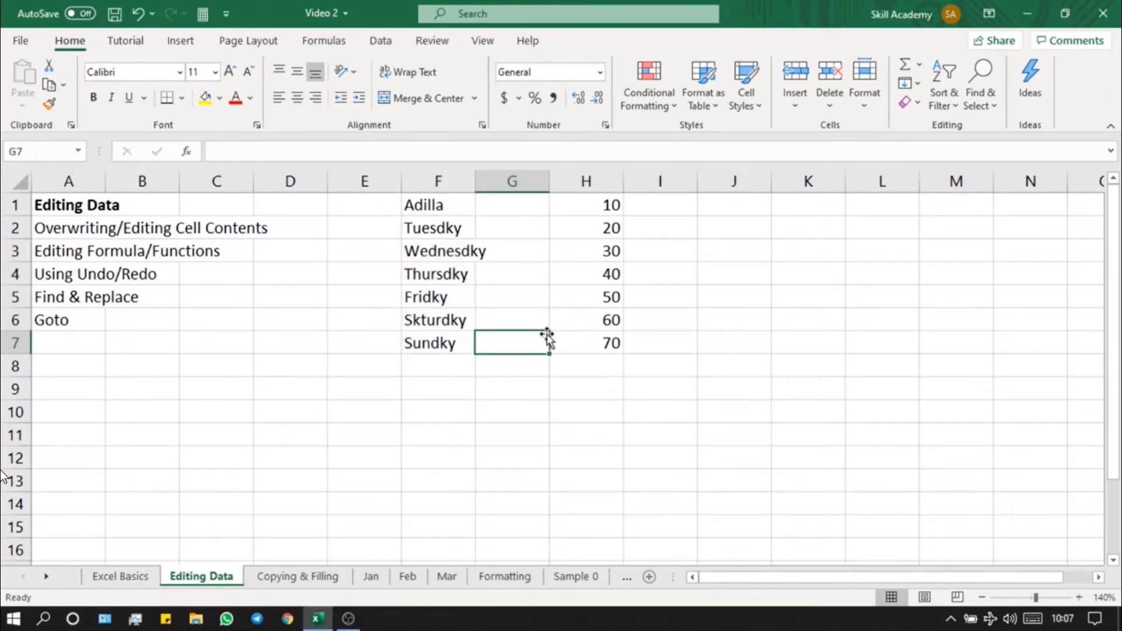
{"action": "left_click", "coordinate": [446, 302]}
{"action": "left_click", "coordinate": [449, 322]}
{"action": "left_click", "coordinate": [449, 338]}
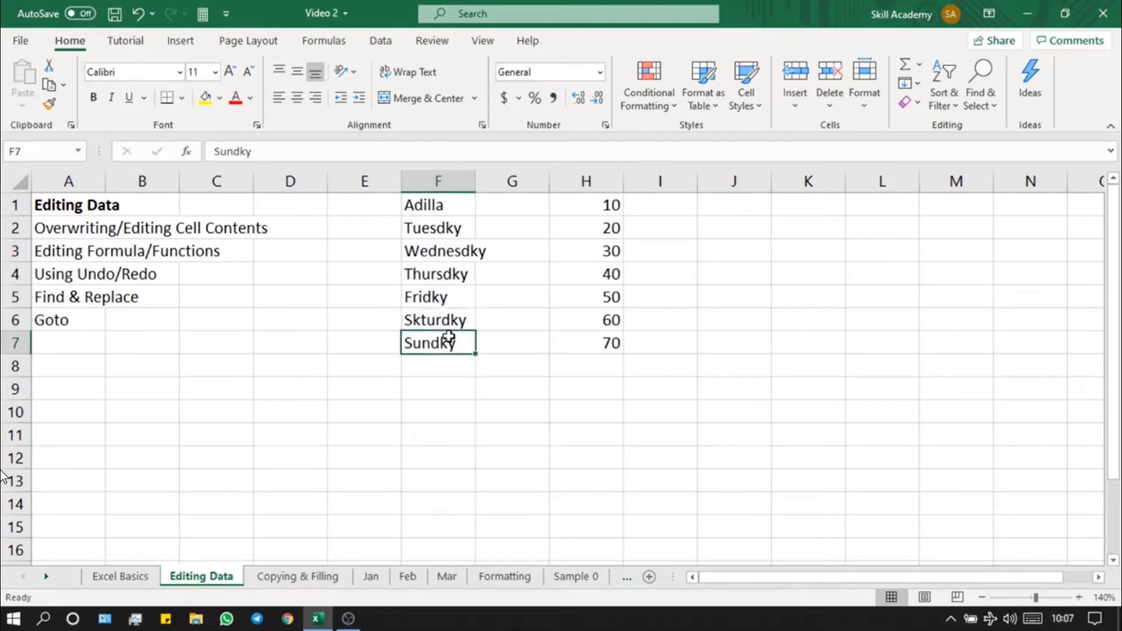
{"action": "key", "text": "Up"}
{"action": "key", "text": "Up"}
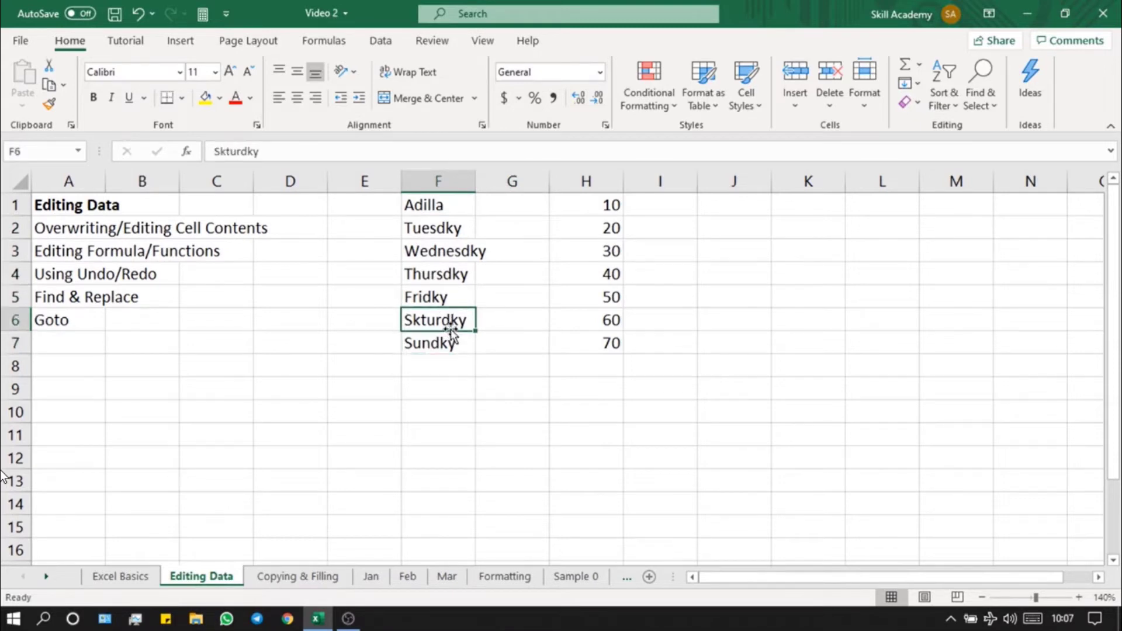
Step: Undo the replacement of "a" with "k", redo it, and undo it once more
{"action": "key", "text": "ctrl+z"}
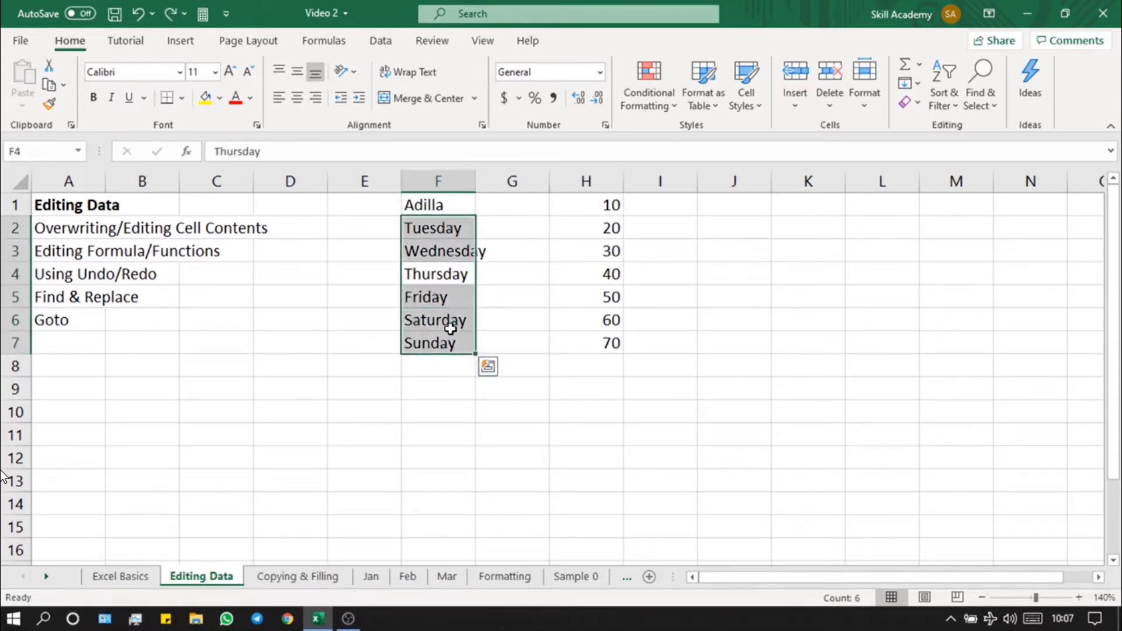
{"action": "left_click", "coordinate": [170, 18]}
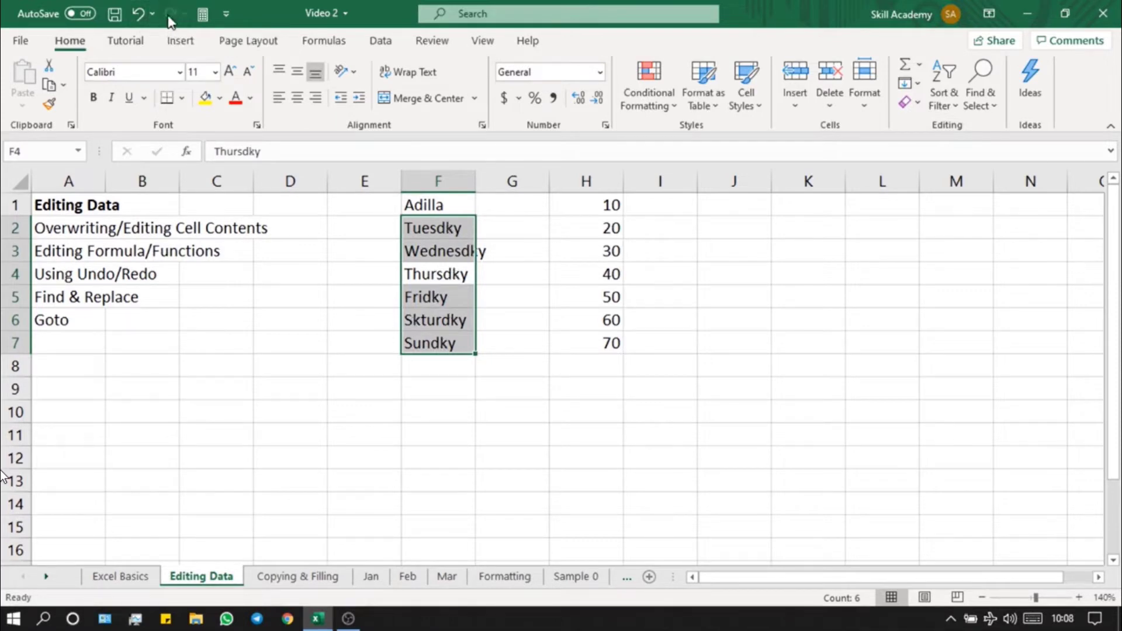
{"action": "left_click", "coordinate": [138, 11]}
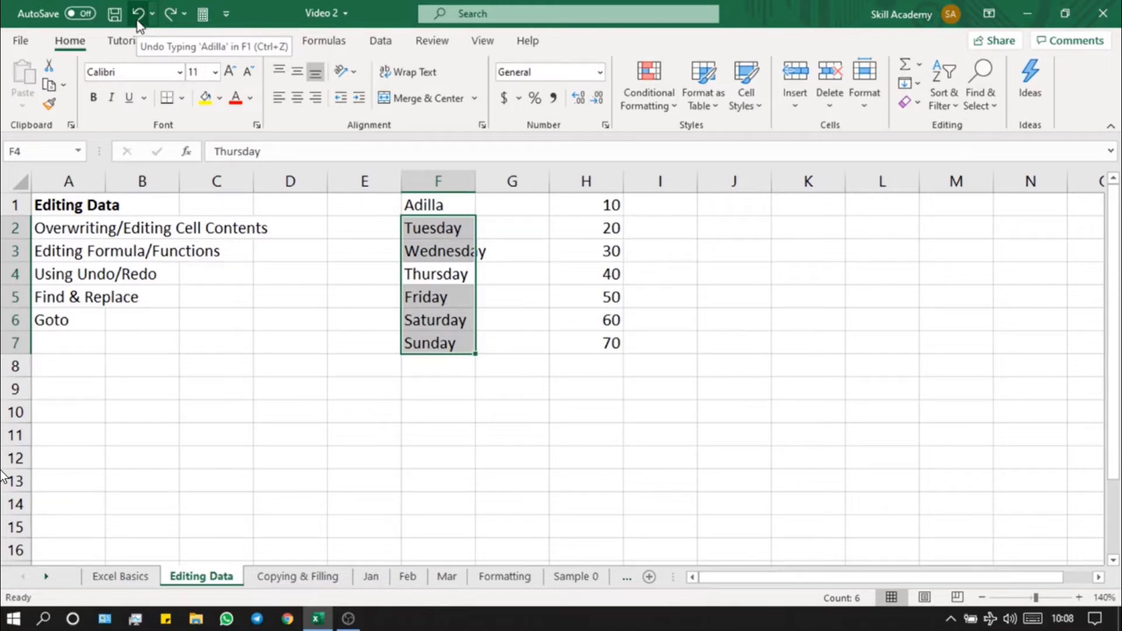
{"action": "left_click", "coordinate": [443, 386]}
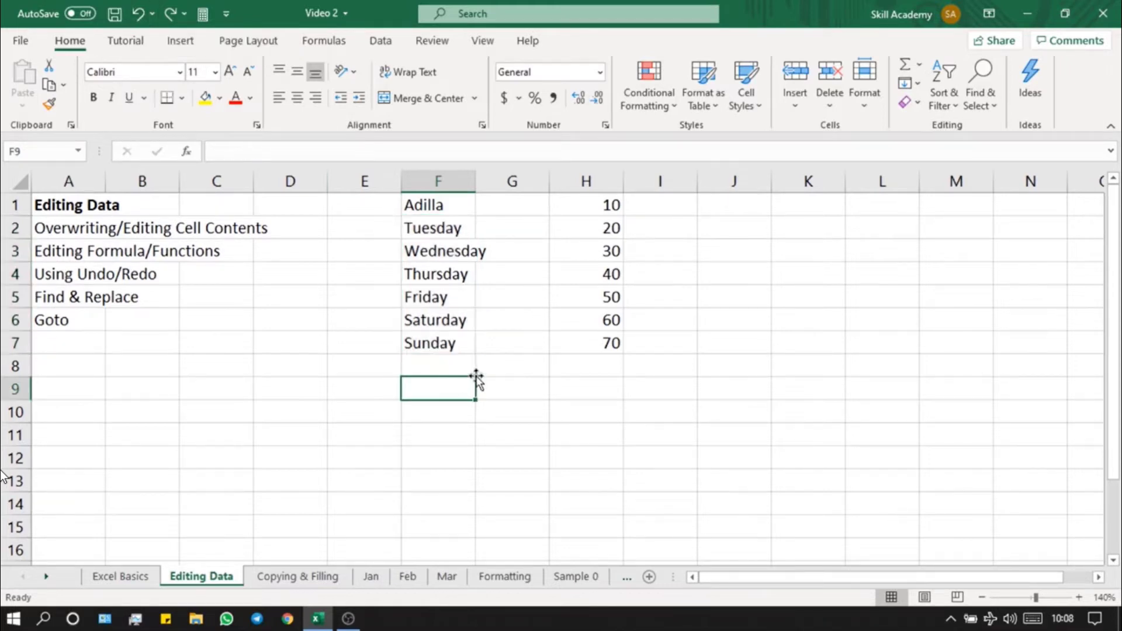
{"action": "left_click", "coordinate": [443, 342]}
{"action": "left_click", "coordinate": [443, 323]}
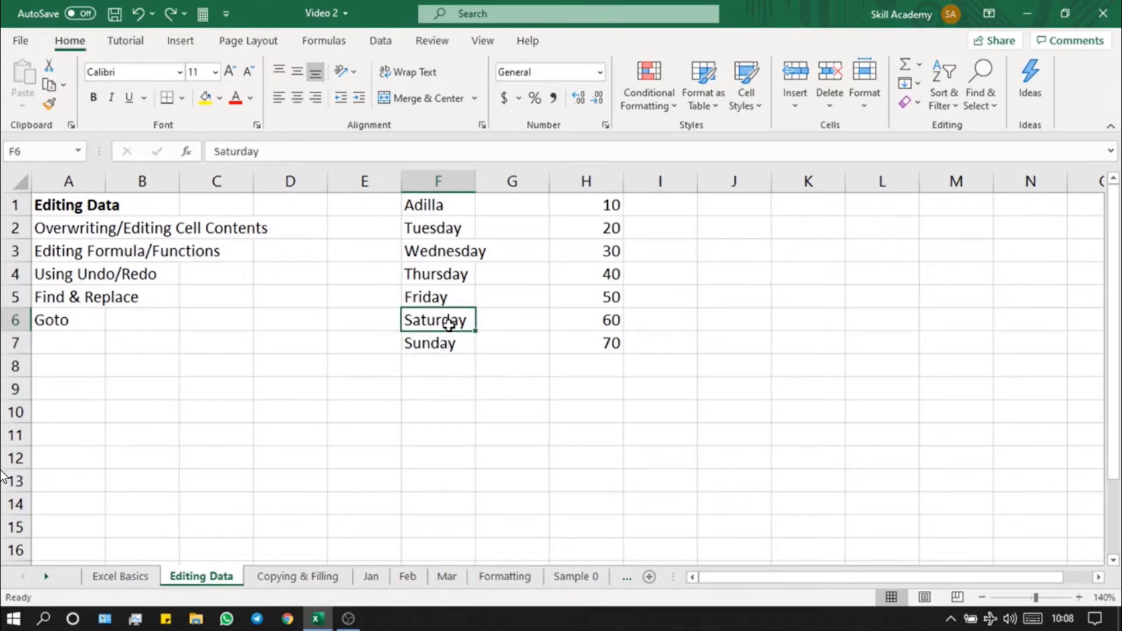
{"action": "key", "text": "Right"}
{"action": "key", "text": "Right"}
{"action": "key", "text": "Up"}
{"action": "key", "text": "Up"}
{"action": "key", "text": "Up"}
{"action": "key", "text": "Up"}
{"action": "key", "text": "Up"}
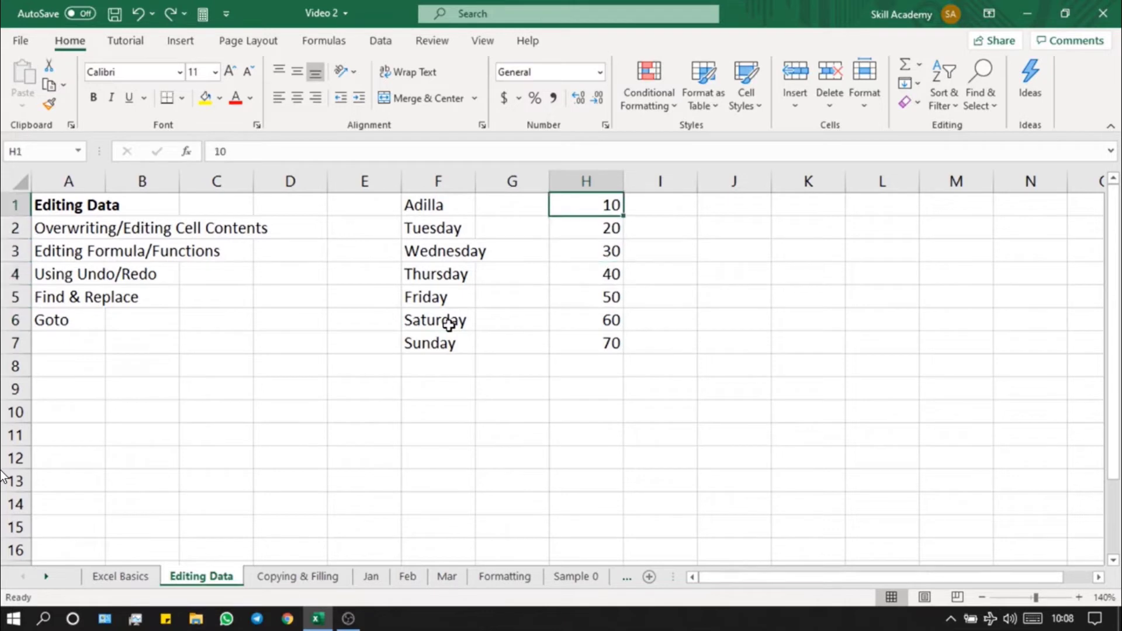
Step: Insert a Sum function in H8 that totals the numbers in H1:H7
{"action": "key", "text": "Down"}
{"action": "key", "text": "Down"}
{"action": "key", "text": "Down"}
{"action": "key", "text": "Down"}
{"action": "key", "text": "Down"}
{"action": "key", "text": "Down"}
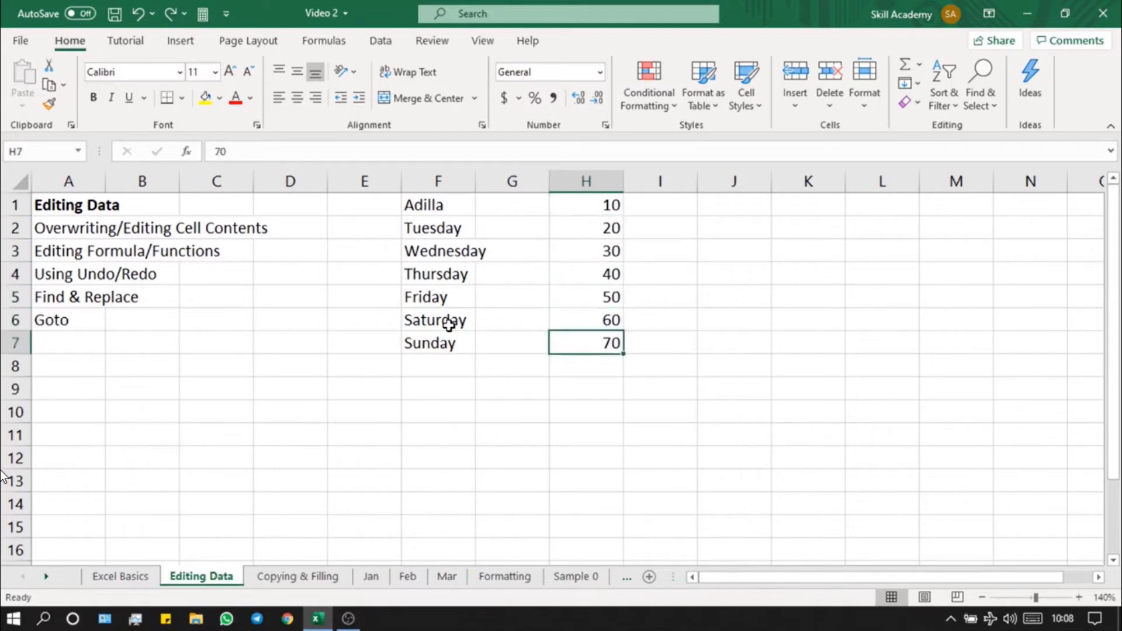
{"action": "key", "text": "Down"}
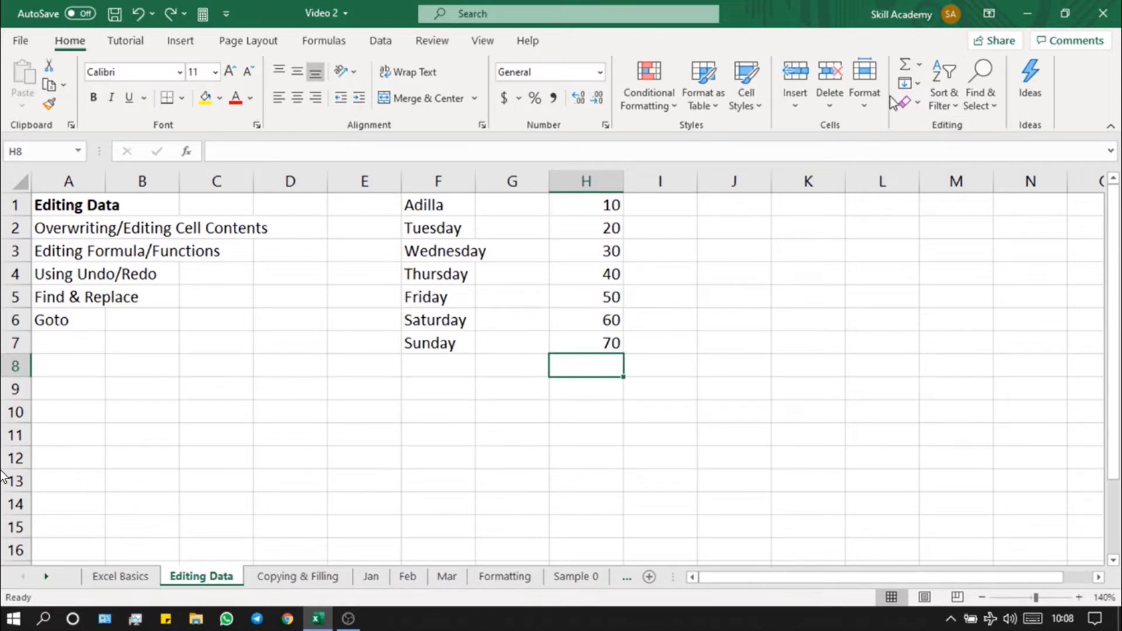
{"action": "left_click", "coordinate": [919, 64]}
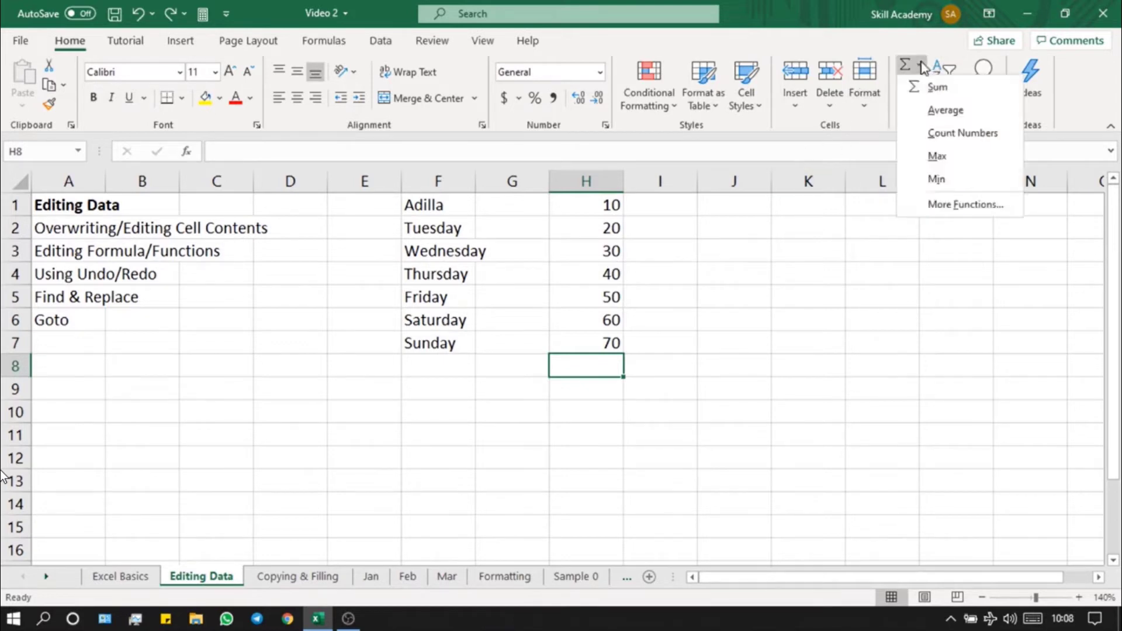
{"action": "left_click", "coordinate": [950, 90]}
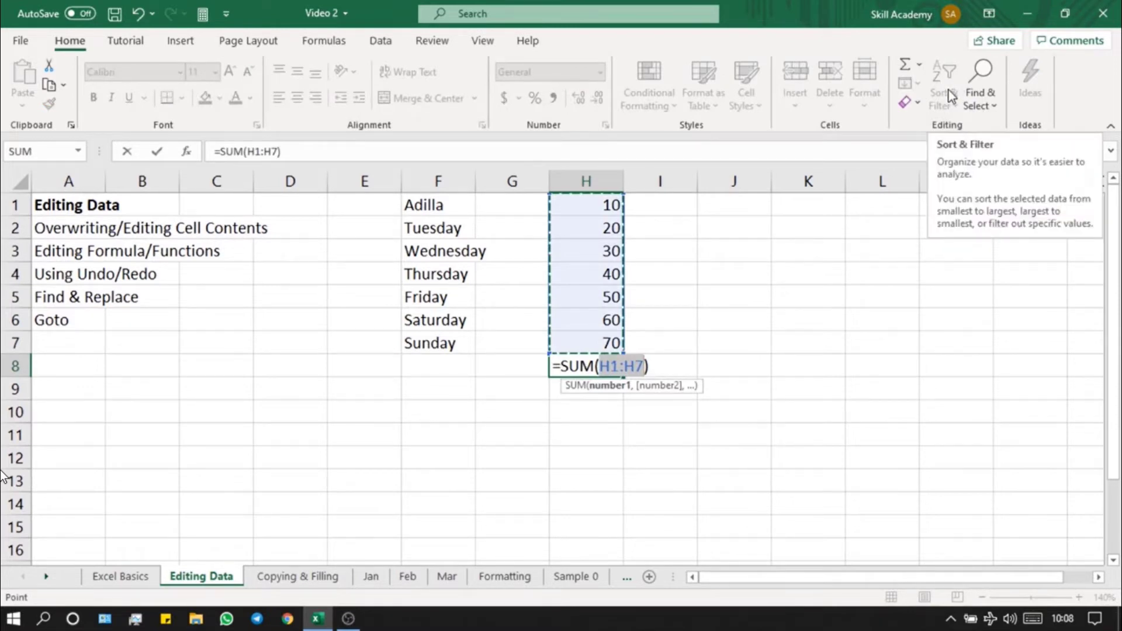
{"action": "left_click", "coordinate": [917, 68]}
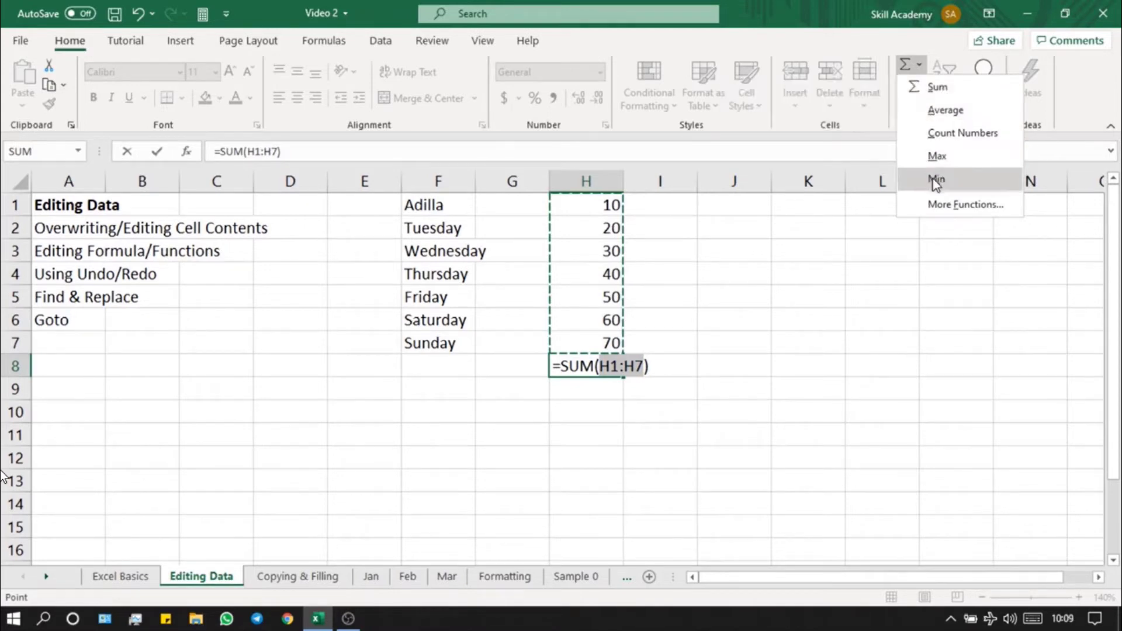
{"action": "left_click", "coordinate": [935, 87]}
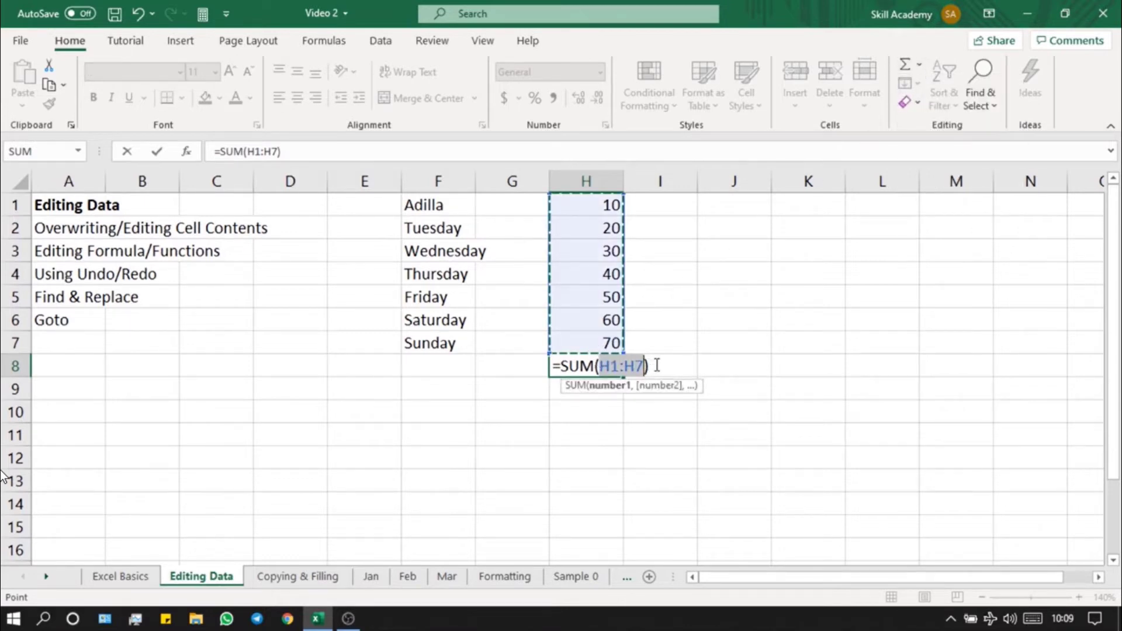
{"action": "key", "text": "Return"}
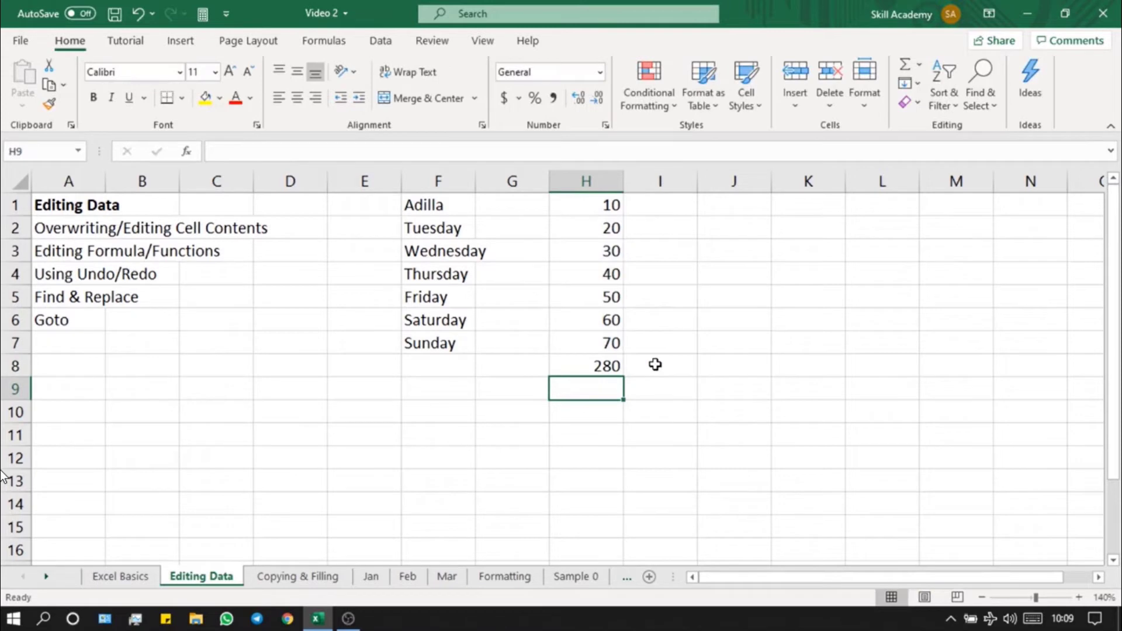
Step: Start a formula in J2 that adds the cells H1, H2 and H3 by reference
{"action": "left_click", "coordinate": [608, 369]}
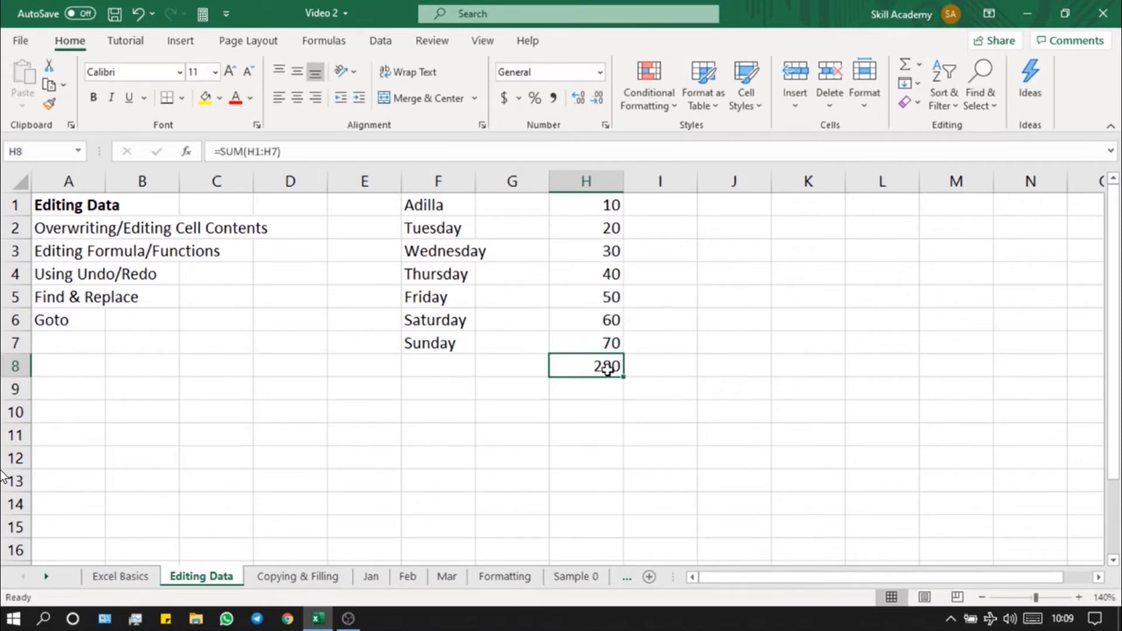
{"action": "key", "text": "Up"}
{"action": "key", "text": "Up"}
{"action": "key", "text": "Up"}
{"action": "key", "text": "Up"}
{"action": "key", "text": "Up"}
{"action": "key", "text": "Up"}
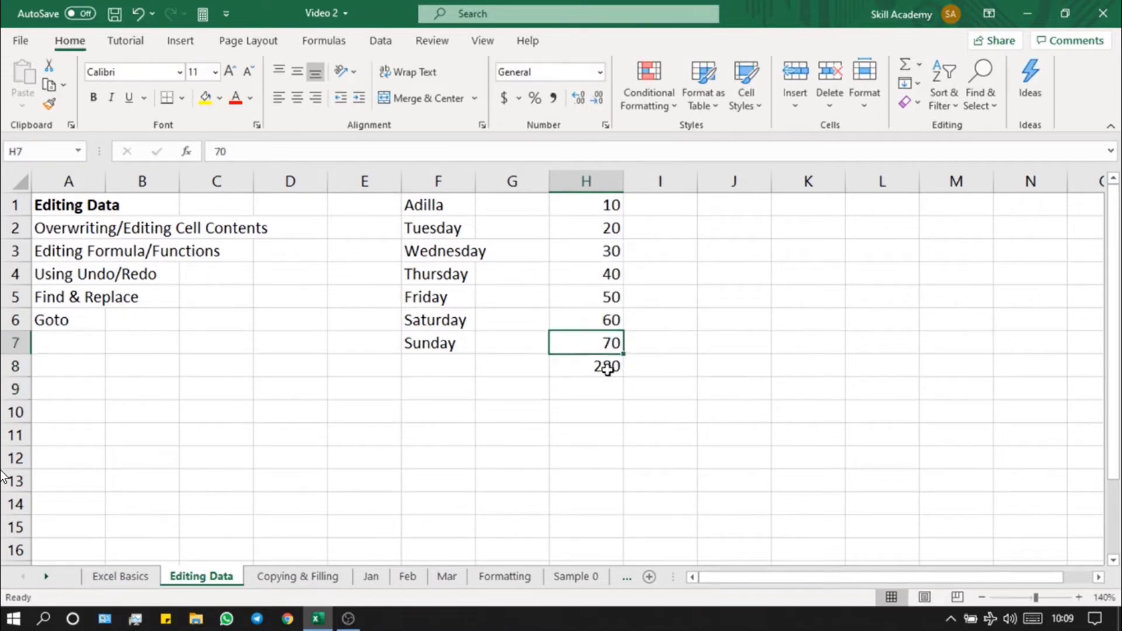
{"action": "key", "text": "Right"}
{"action": "key", "text": "Right"}
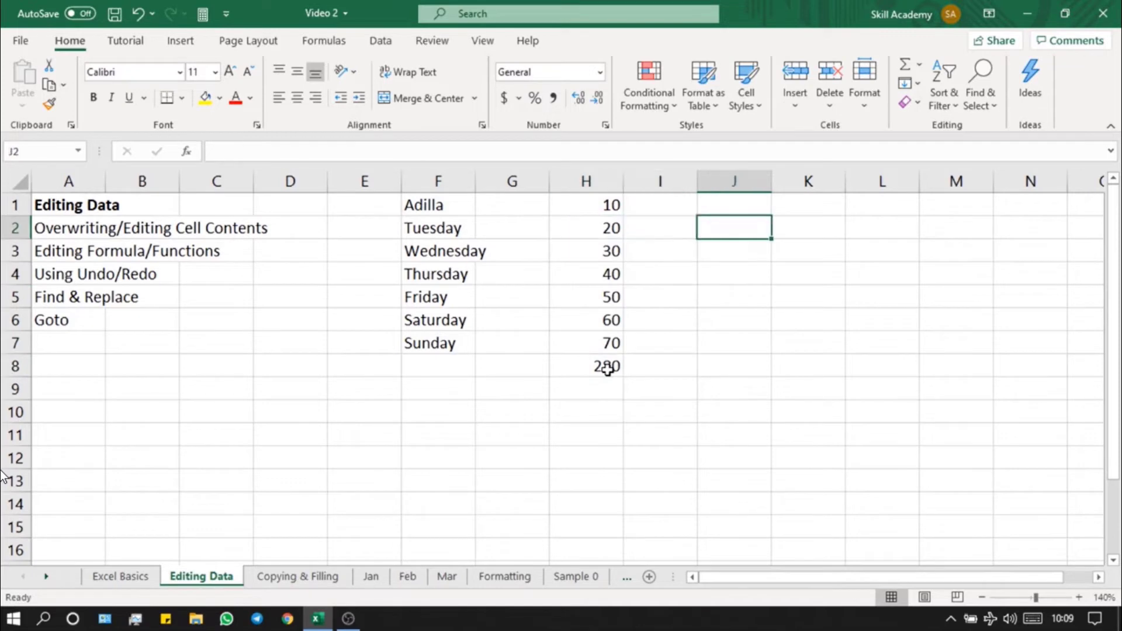
{"action": "type", "text": "="}
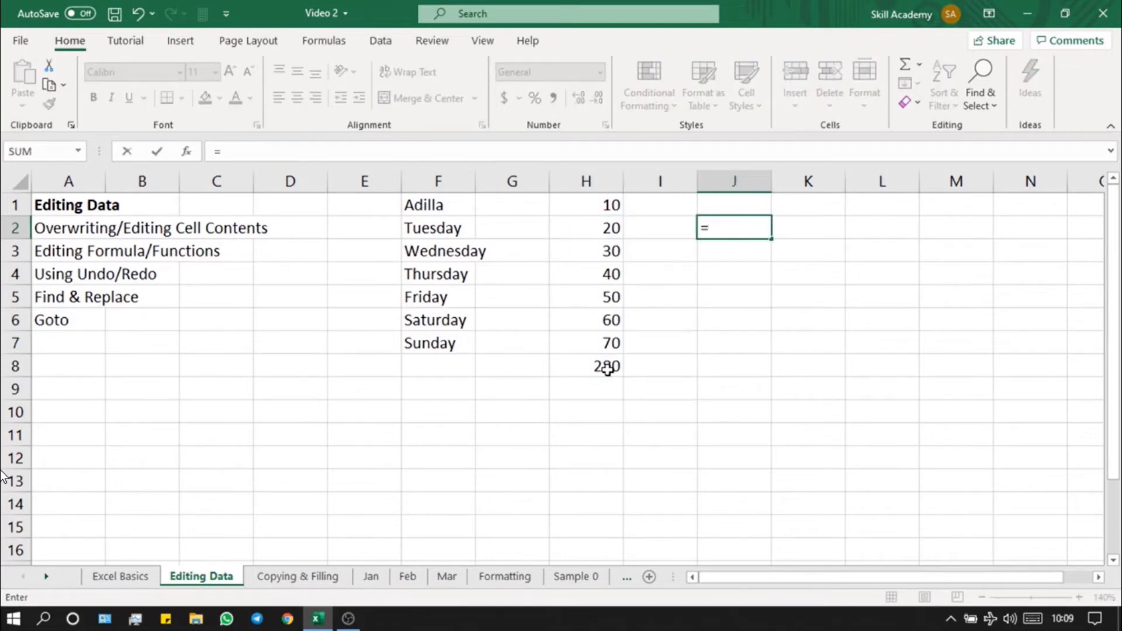
{"action": "key", "text": "Left"}
{"action": "key", "text": "Left"}
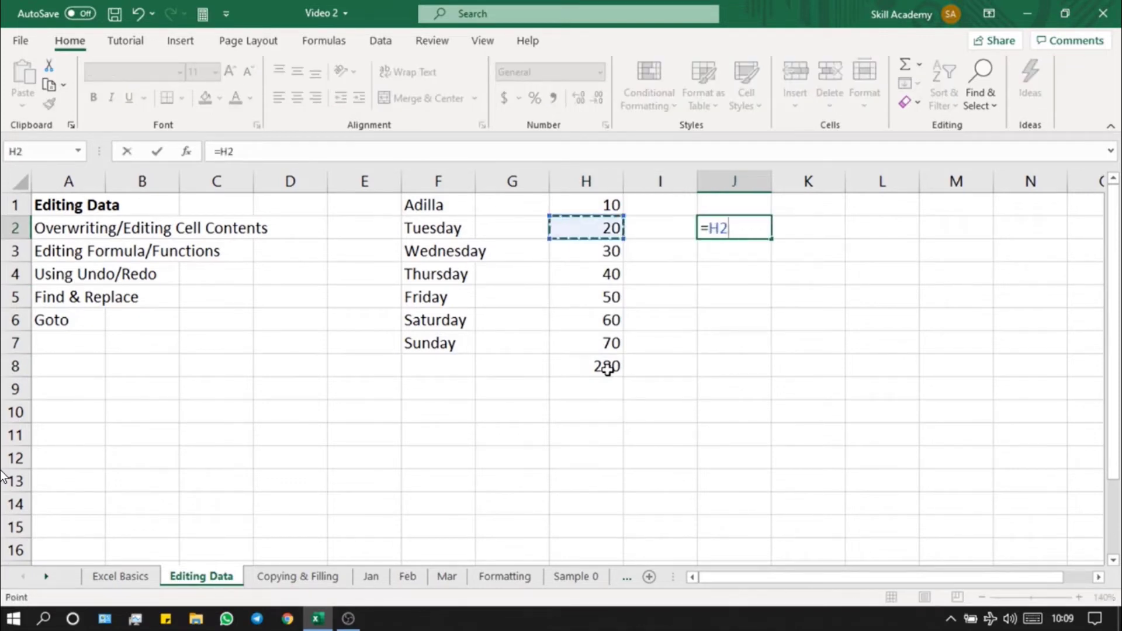
{"action": "key", "text": "Up"}
{"action": "type", "text": "+"}
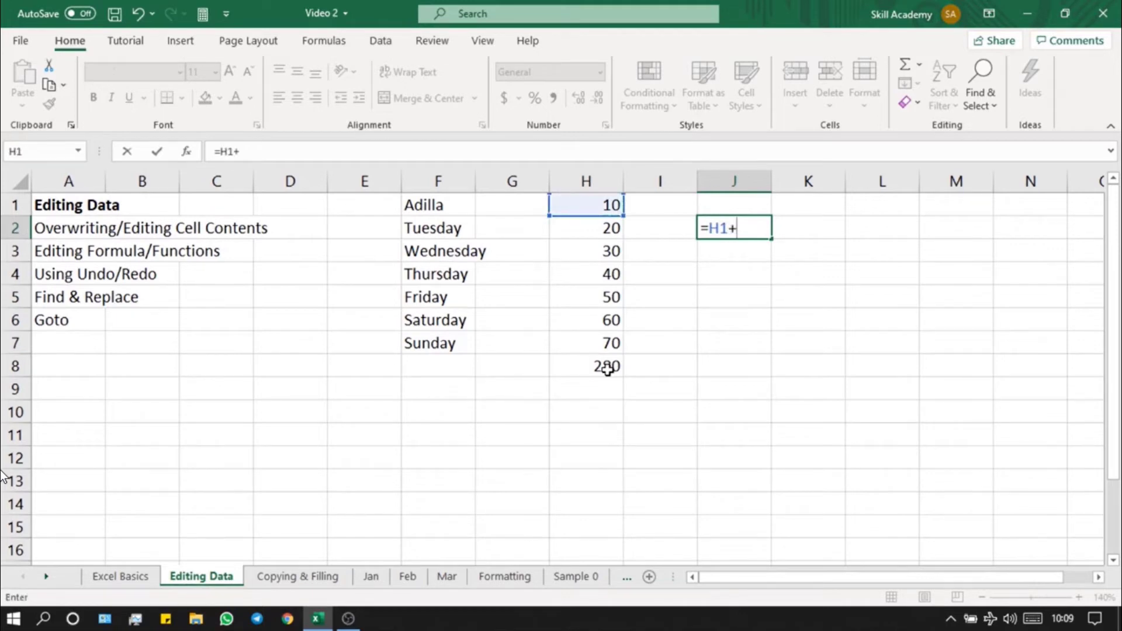
{"action": "key", "text": "Down"}
{"action": "key", "text": "Left"}
{"action": "key", "text": "Left"}
{"action": "key", "text": "Up"}
{"action": "type", "text": "+"}
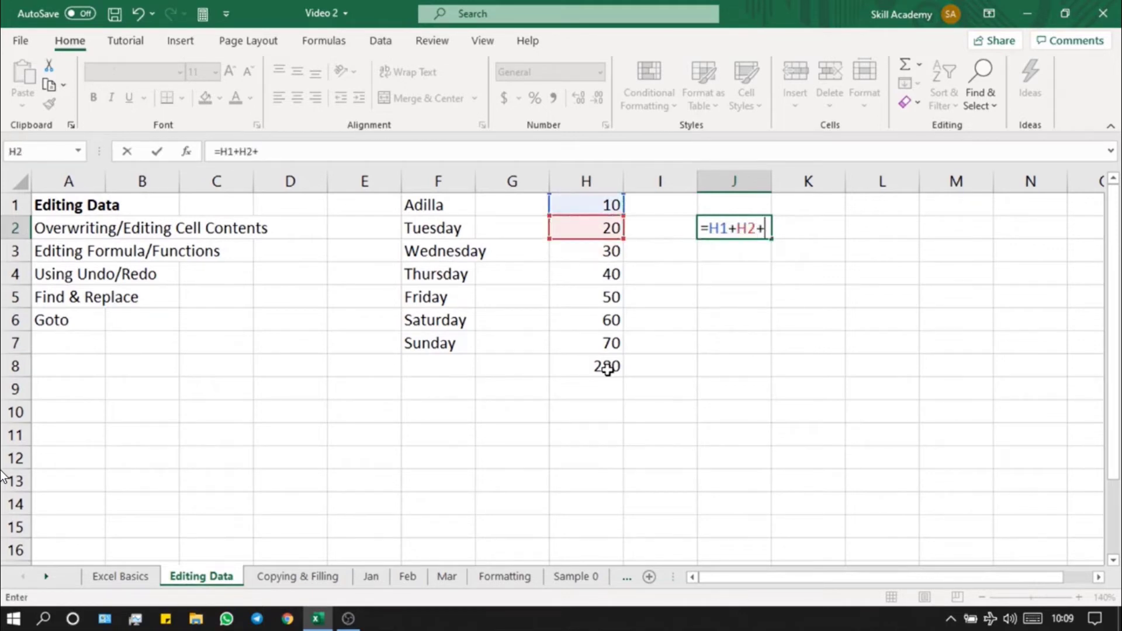
{"action": "key", "text": "Left"}
{"action": "key", "text": "Left"}
{"action": "key", "text": "Down"}
{"action": "type", "text": "+"}
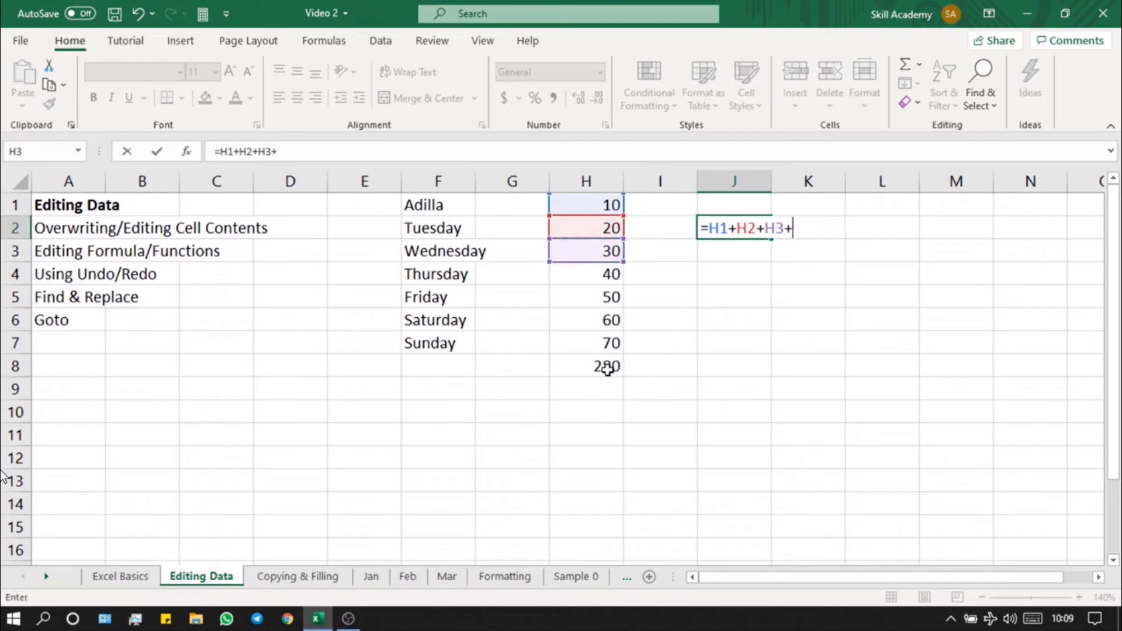
Step: Extend the addition in J2 with the cells H4, H5, H6 and H7 and enter the formula
{"action": "key", "text": "Down"}
{"action": "key", "text": "Down"}
{"action": "key", "text": "Left"}
{"action": "key", "text": "Left"}
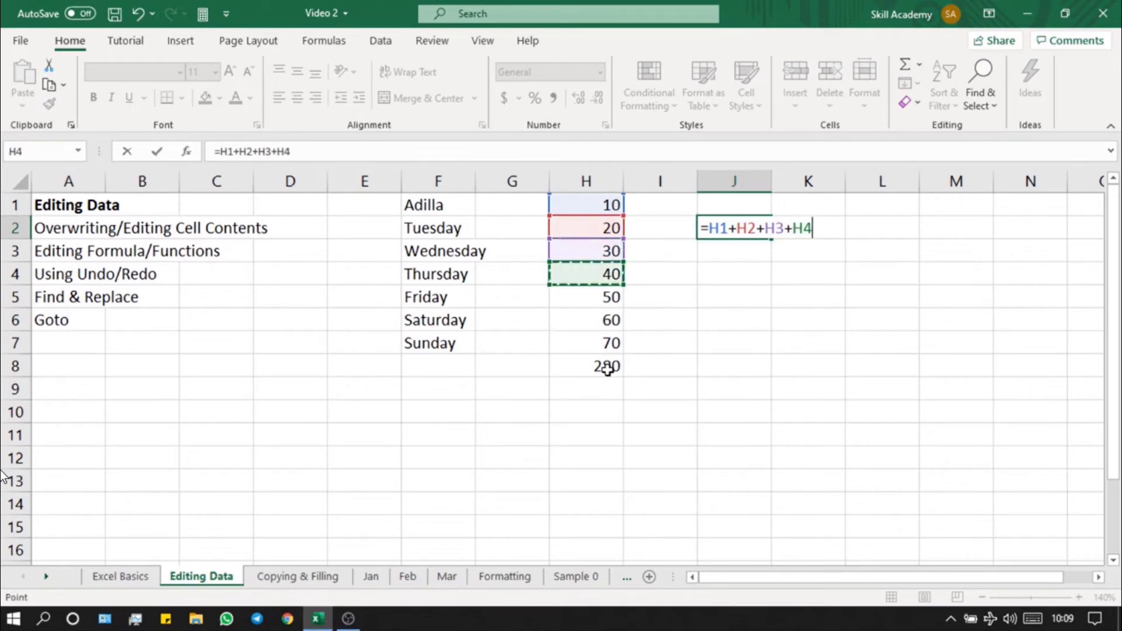
{"action": "type", "text": "+"}
{"action": "key", "text": "Down"}
{"action": "key", "text": "Down"}
{"action": "key", "text": "Down"}
{"action": "key", "text": "Left"}
{"action": "key", "text": "Left"}
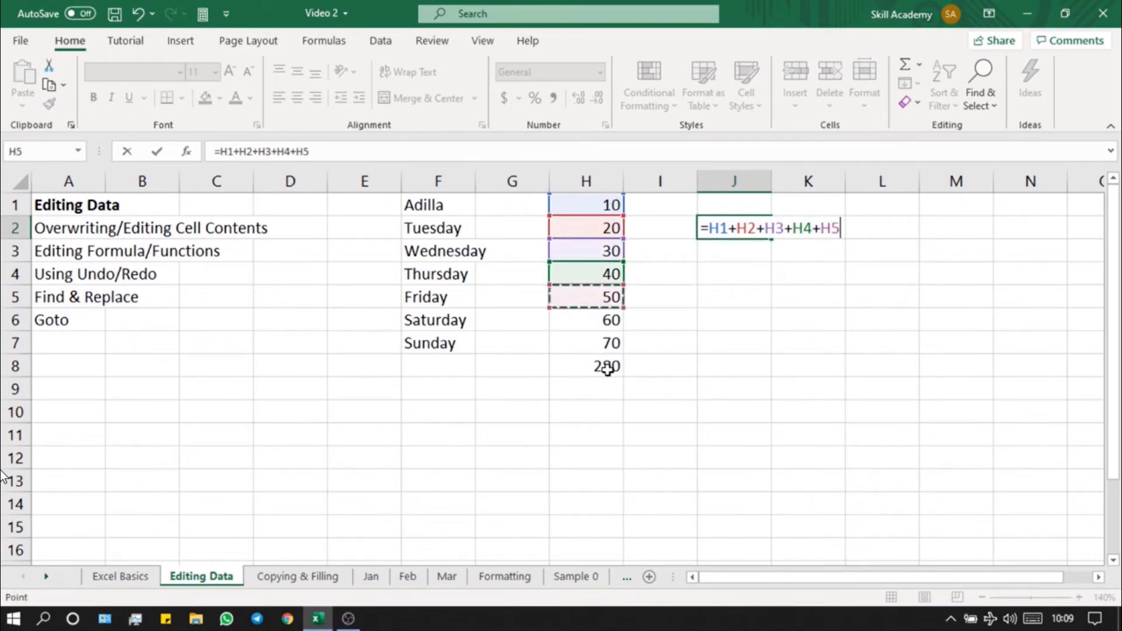
{"action": "type", "text": "+"}
{"action": "key", "text": "Down"}
{"action": "key", "text": "Down"}
{"action": "key", "text": "Down"}
{"action": "key", "text": "Down"}
{"action": "key", "text": "Left"}
{"action": "key", "text": "Left"}
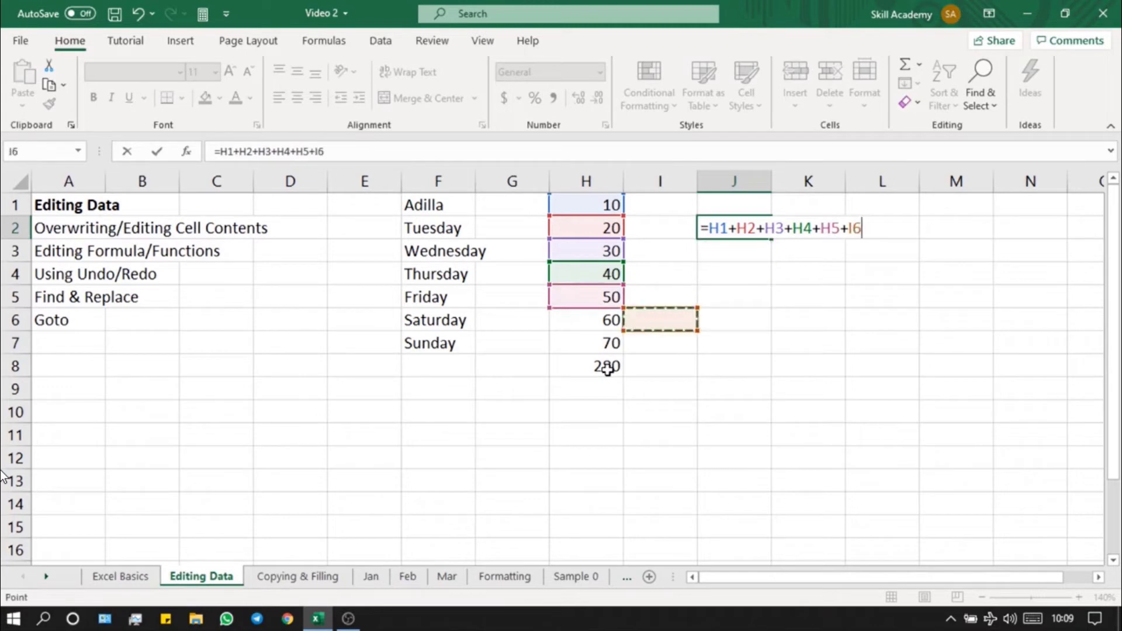
{"action": "type", "text": "+"}
{"action": "key", "text": "Down"}
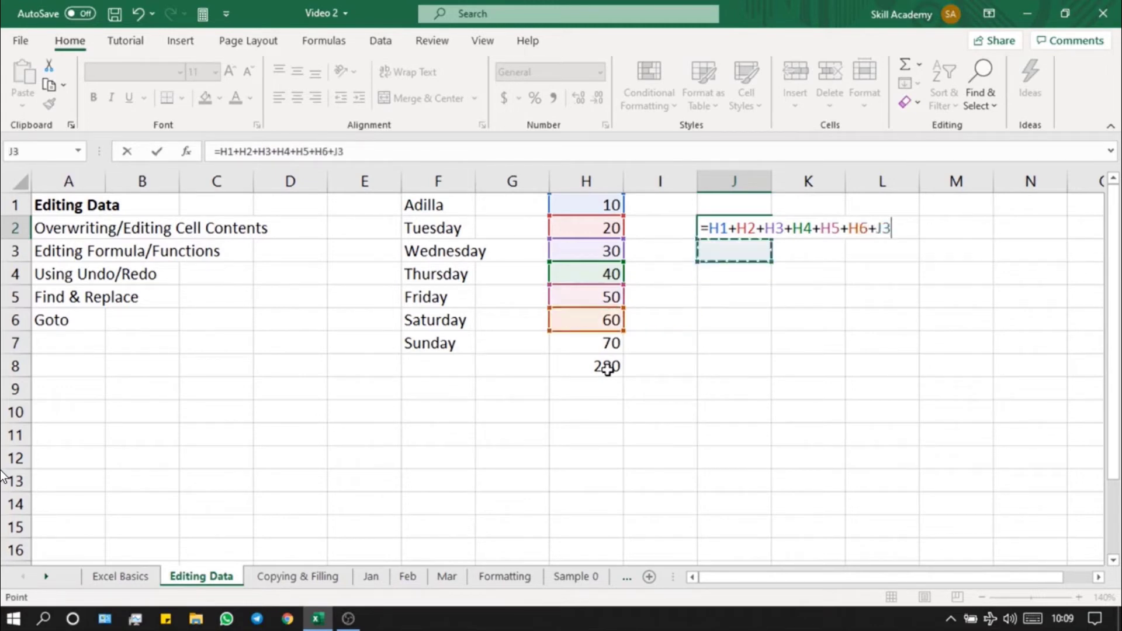
{"action": "key", "text": "Down"}
{"action": "key", "text": "Down"}
{"action": "key", "text": "Down"}
{"action": "key", "text": "Left"}
{"action": "key", "text": "Left"}
{"action": "key", "text": "Down"}
{"action": "key", "text": "Return"}
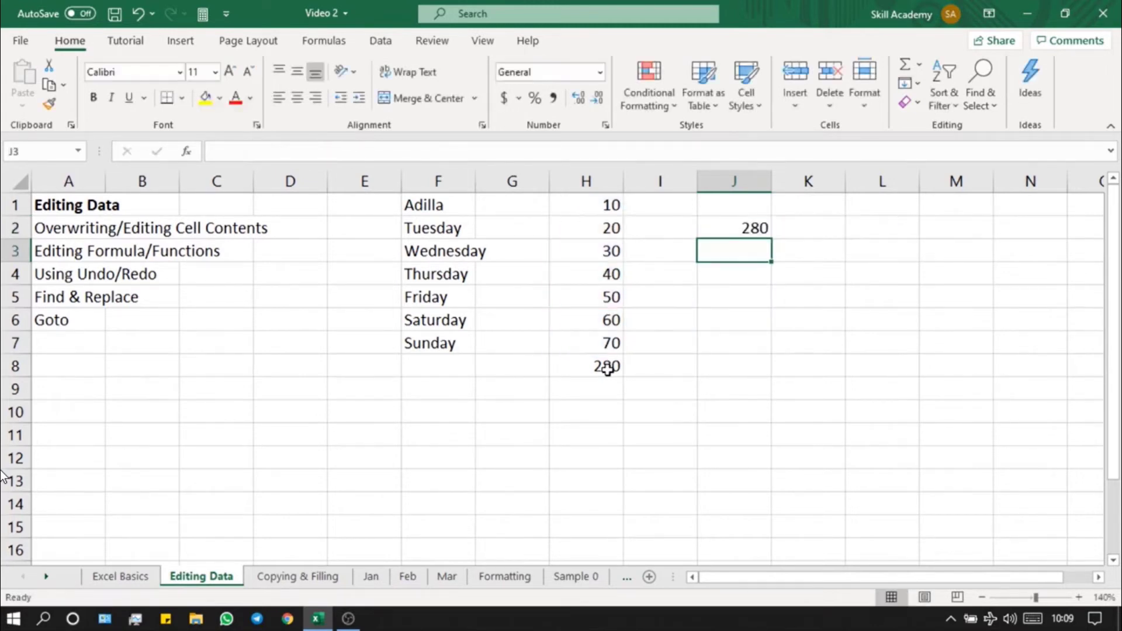
Step: Compare the SUM formula in H8 with the manual addition in J2 and review the numbers in column H
{"action": "left_click", "coordinate": [703, 367]}
{"action": "left_click", "coordinate": [614, 366]}
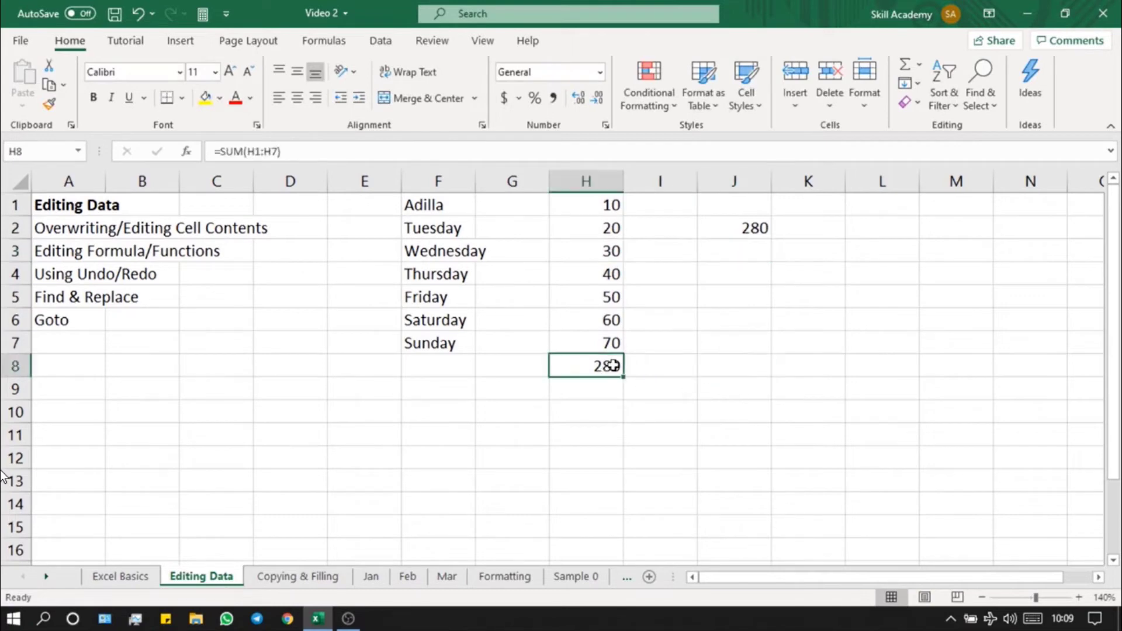
{"action": "left_click", "coordinate": [731, 228]}
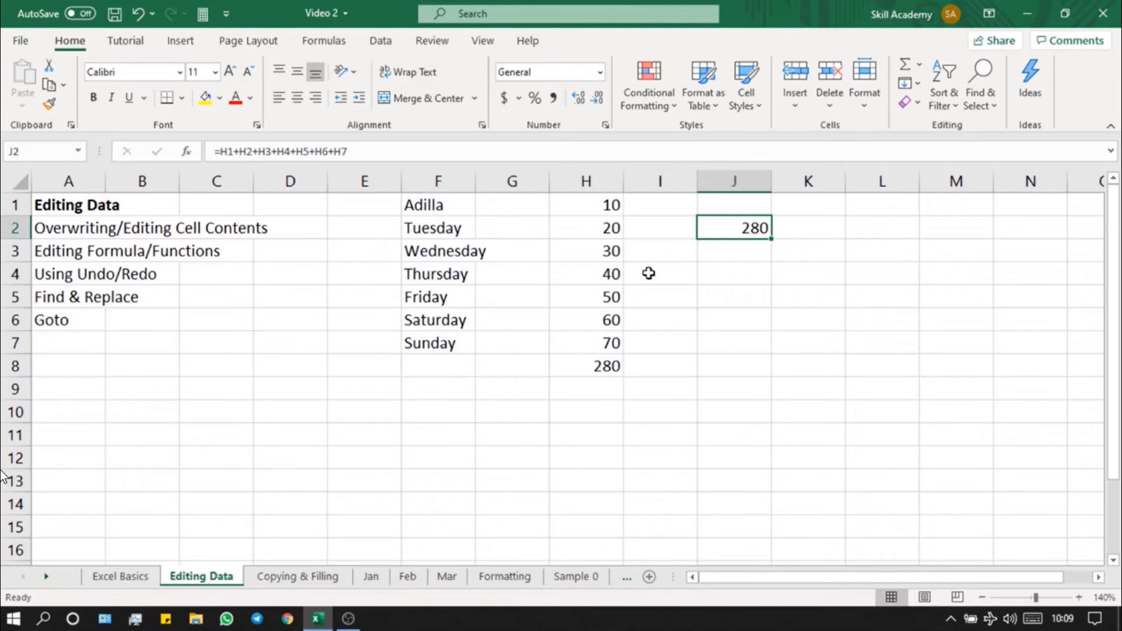
{"action": "left_click", "coordinate": [592, 367]}
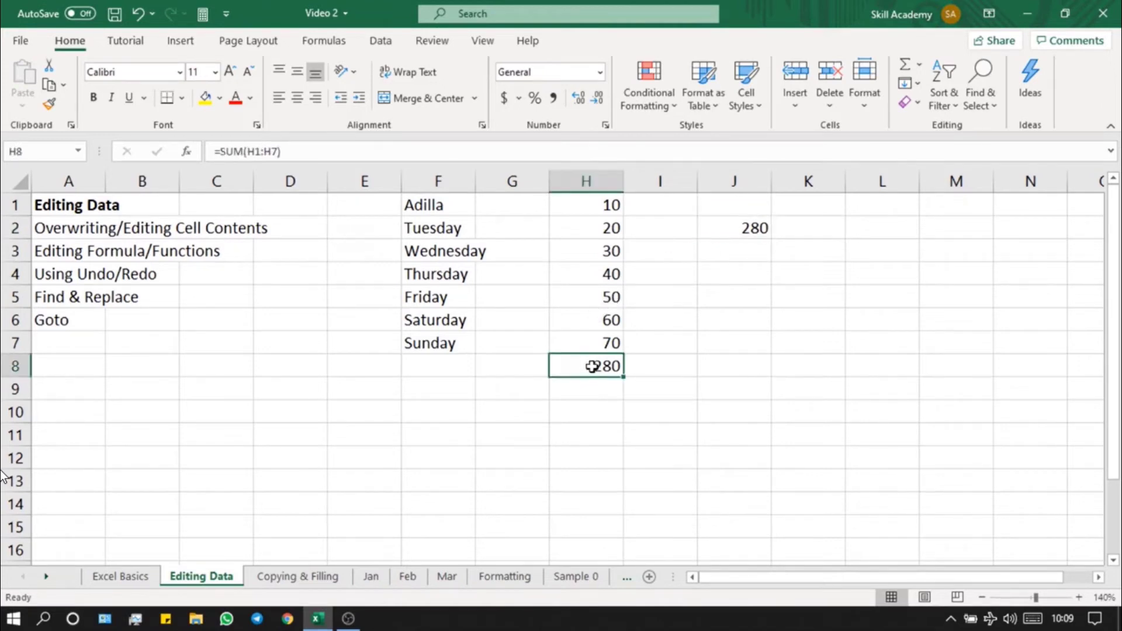
{"action": "left_click", "coordinate": [595, 343]}
{"action": "left_click", "coordinate": [595, 302]}
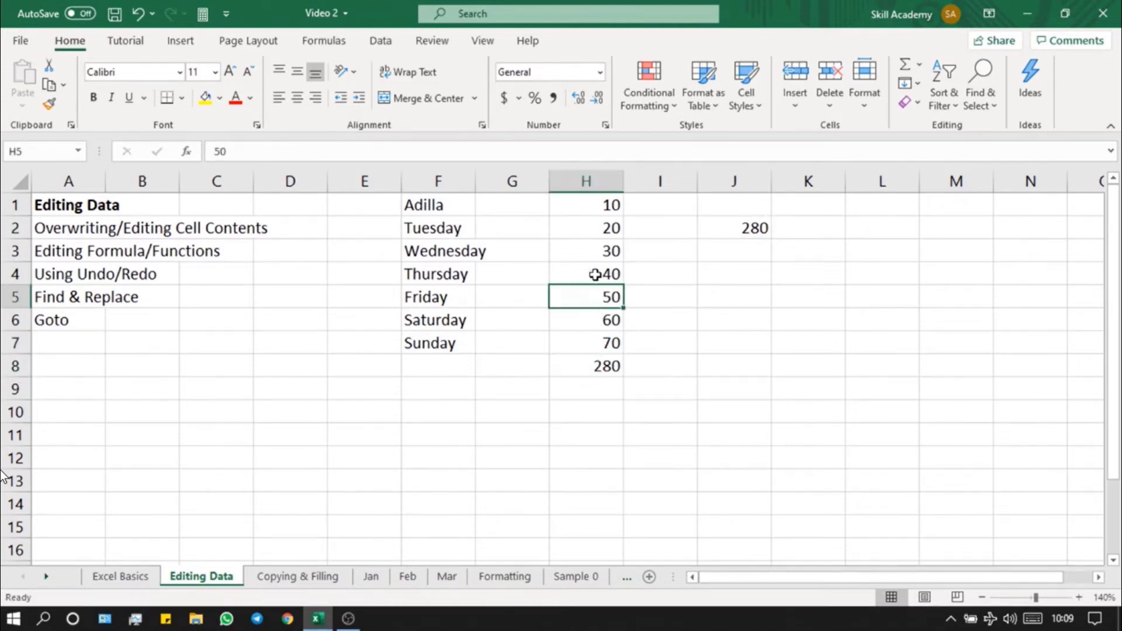
{"action": "left_click", "coordinate": [595, 251]}
{"action": "left_click", "coordinate": [595, 206]}
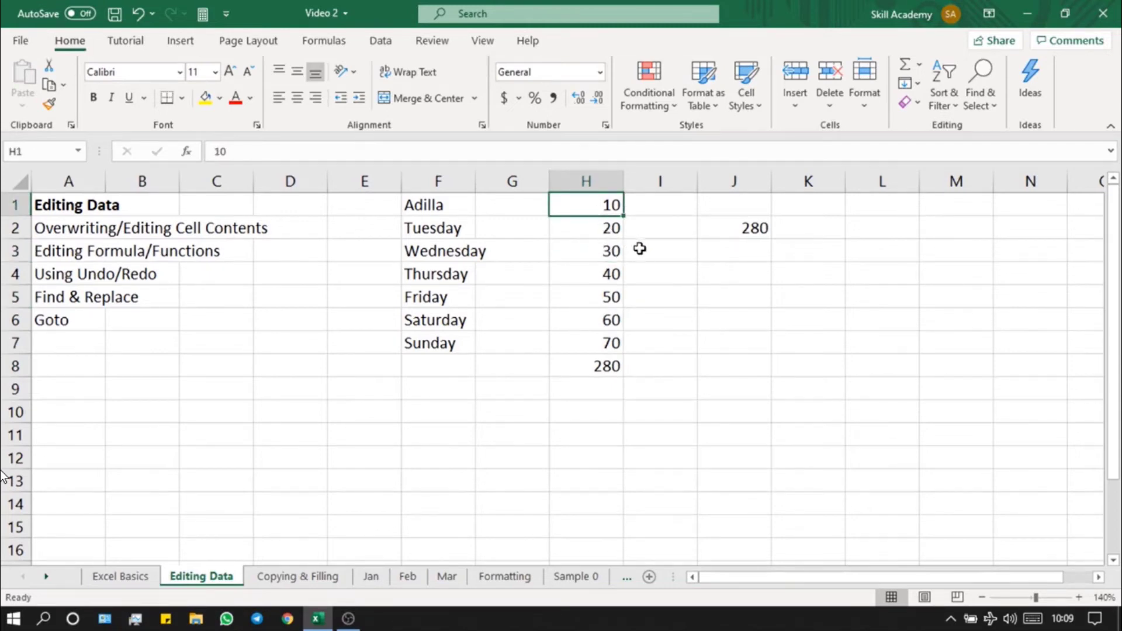
{"action": "left_click", "coordinate": [606, 367]}
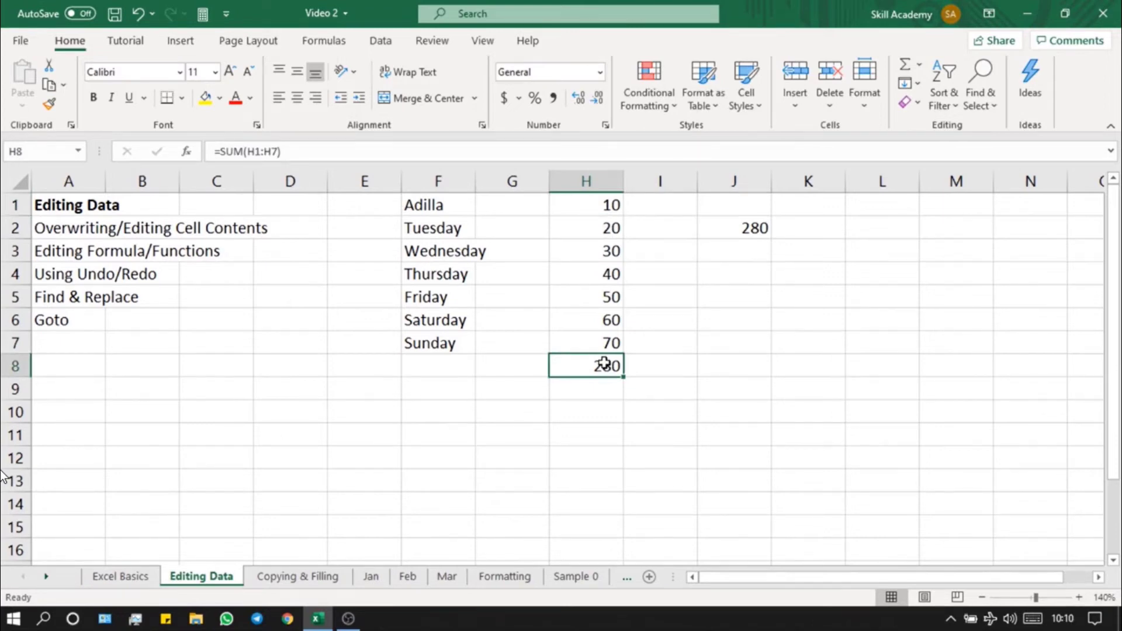
Step: Open the SUM formula in H8 for in-cell editing and leave it without making a change
{"action": "double_click", "coordinate": [604, 362]}
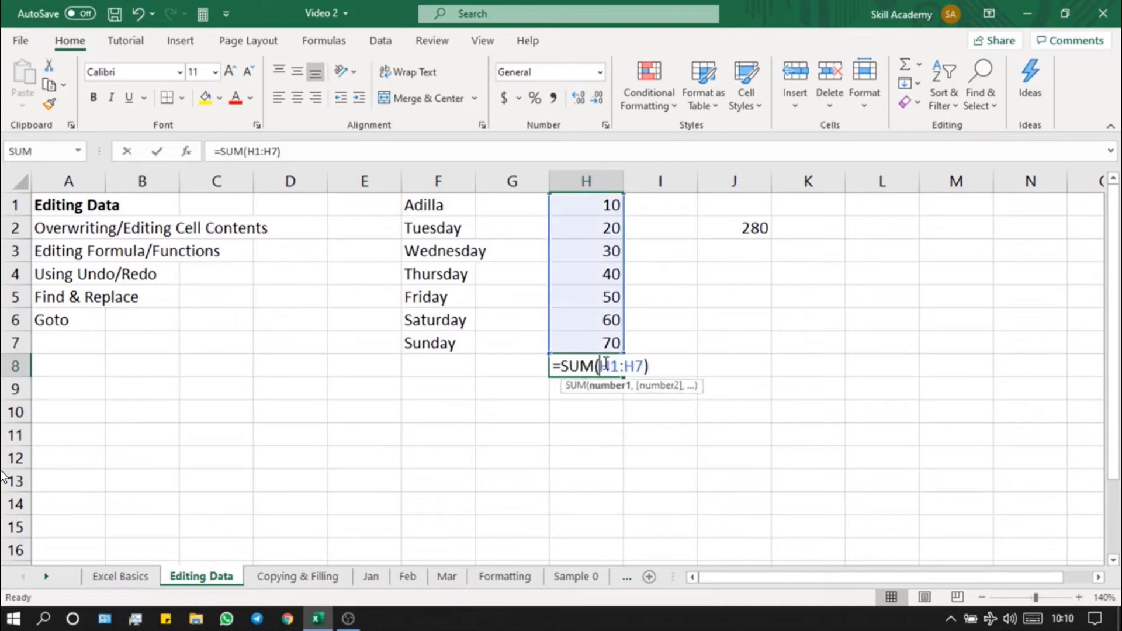
{"action": "left_click", "coordinate": [655, 365]}
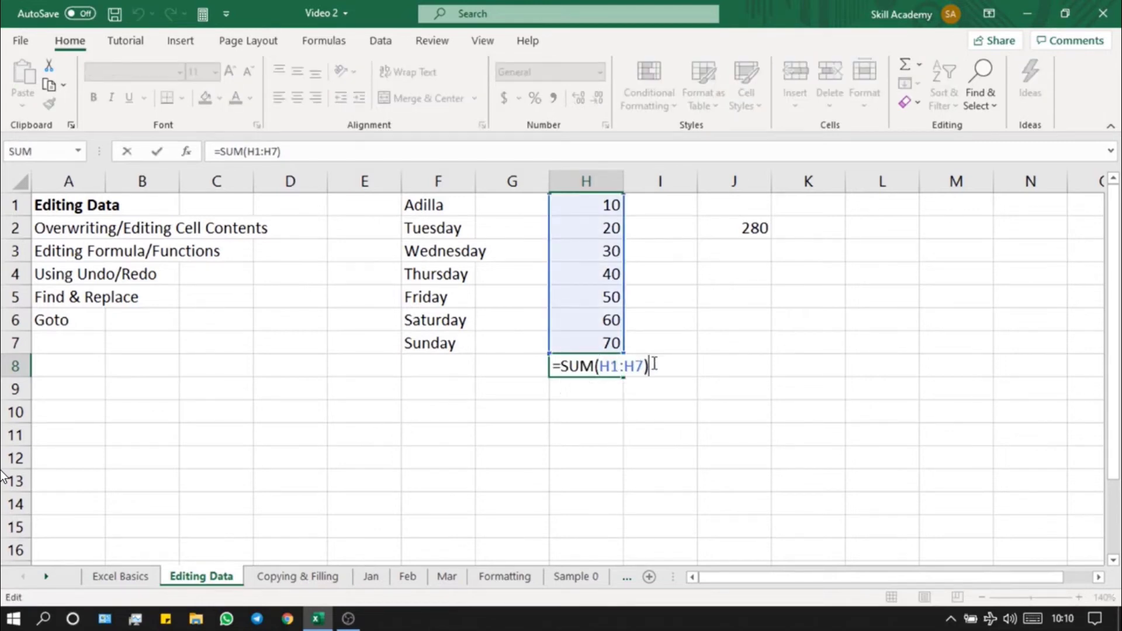
{"action": "key", "text": "Return"}
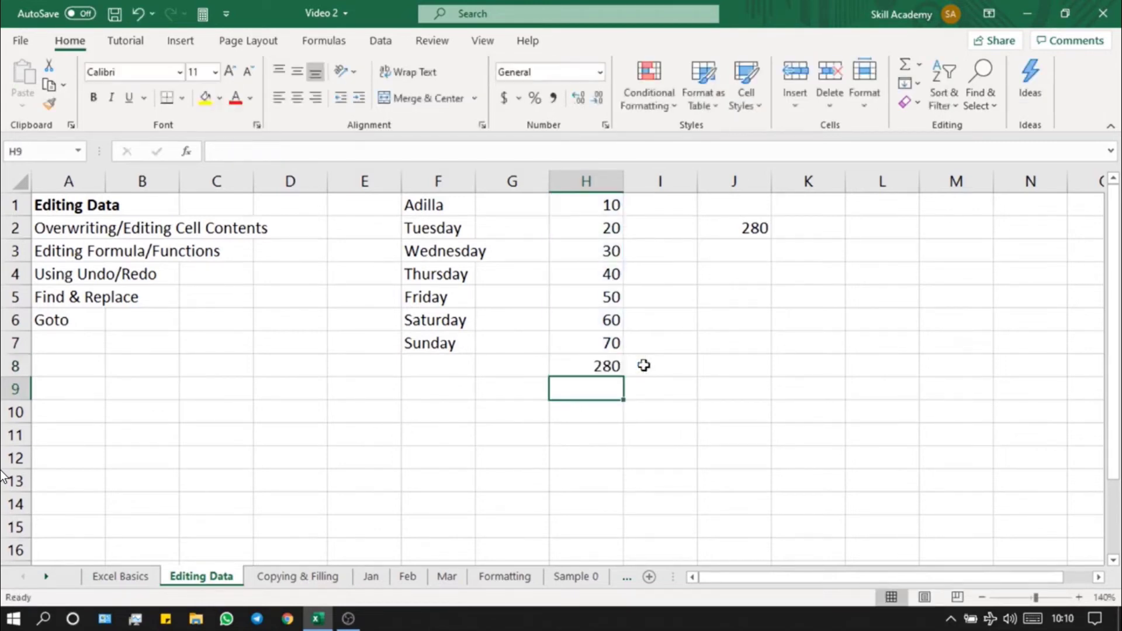
Step: Append +20+20 to the SUM formula in H8
{"action": "left_click", "coordinate": [603, 366]}
{"action": "left_click", "coordinate": [396, 154]}
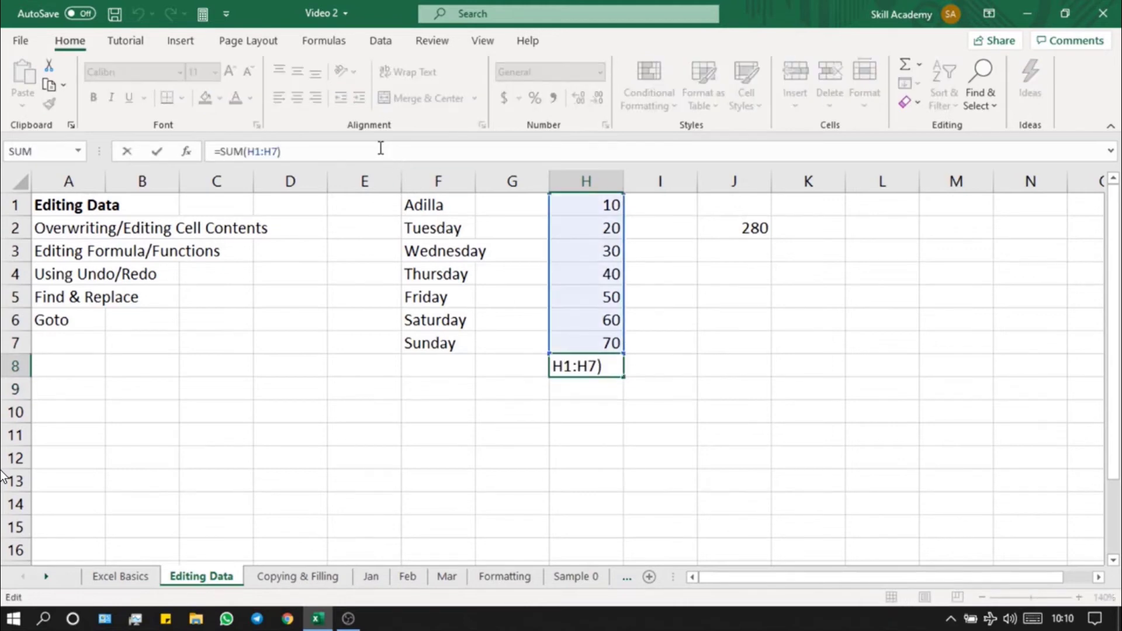
{"action": "type", "text": "+20+20"}
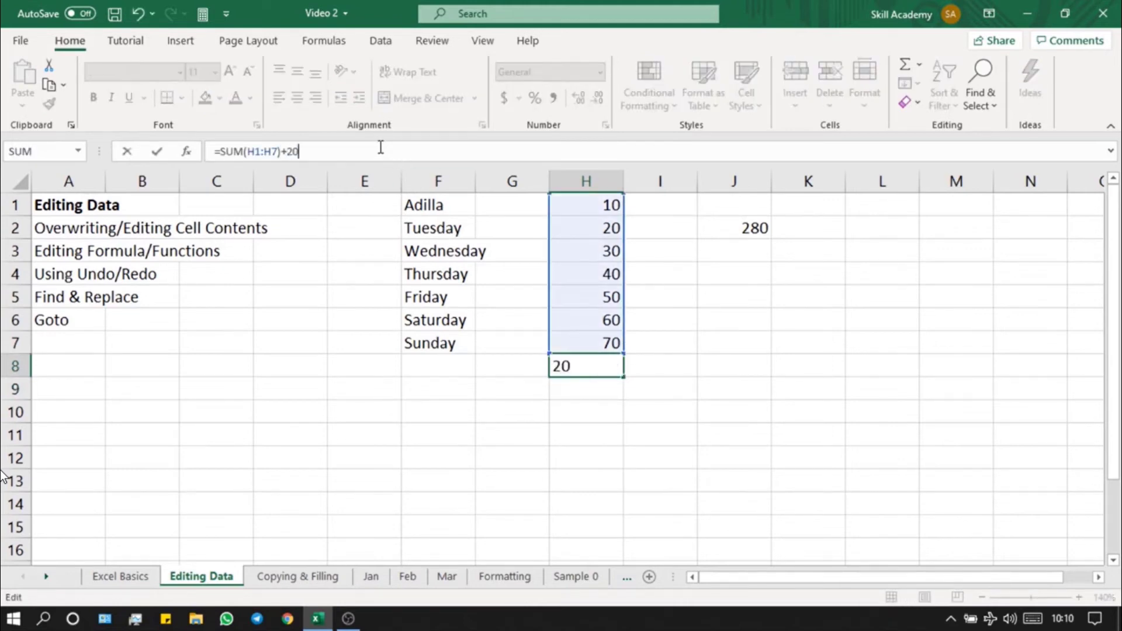
{"action": "key", "text": "Return"}
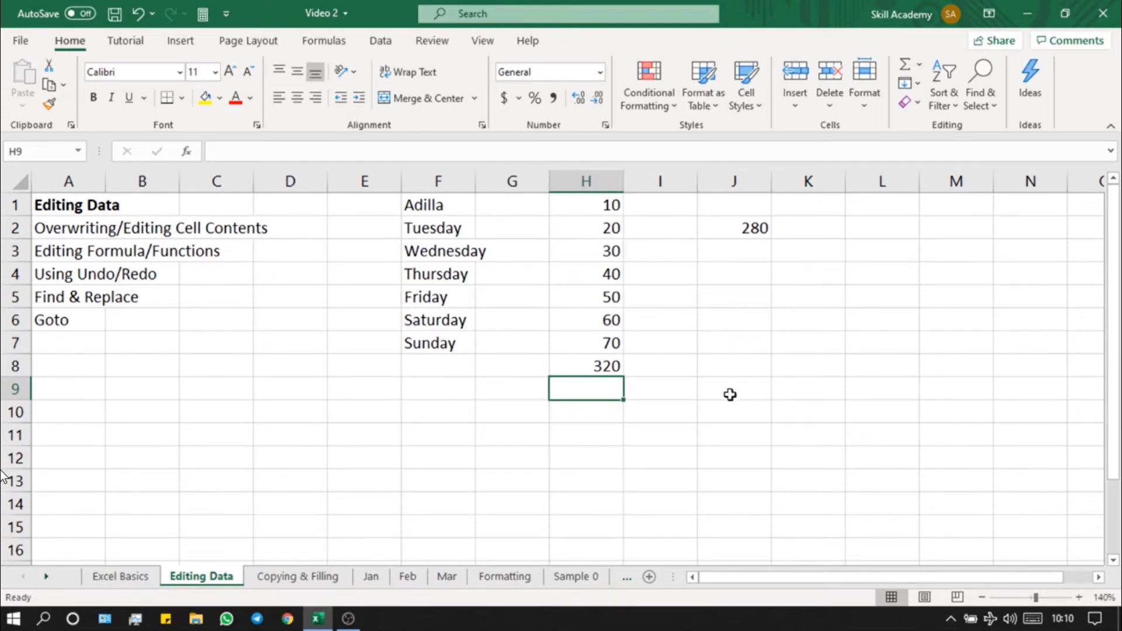
Step: Use Go To from cell A6 to jump straight to cell H53
{"action": "left_click", "coordinate": [80, 322]}
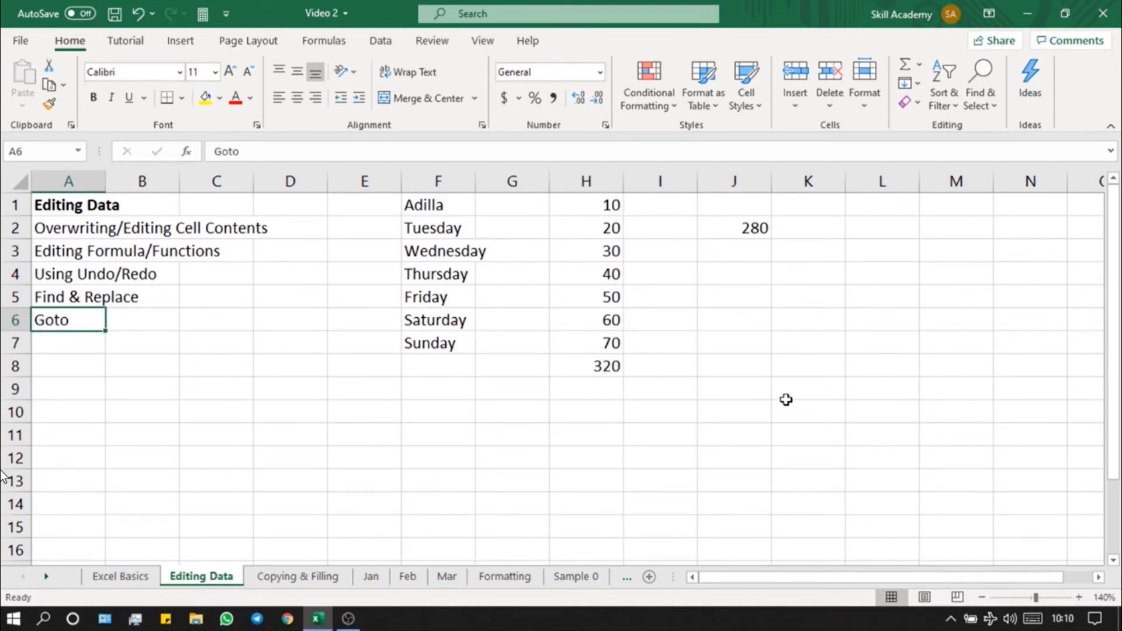
{"action": "left_click", "coordinate": [982, 598]}
{"action": "left_click", "coordinate": [982, 598]}
{"action": "left_click", "coordinate": [983, 598]}
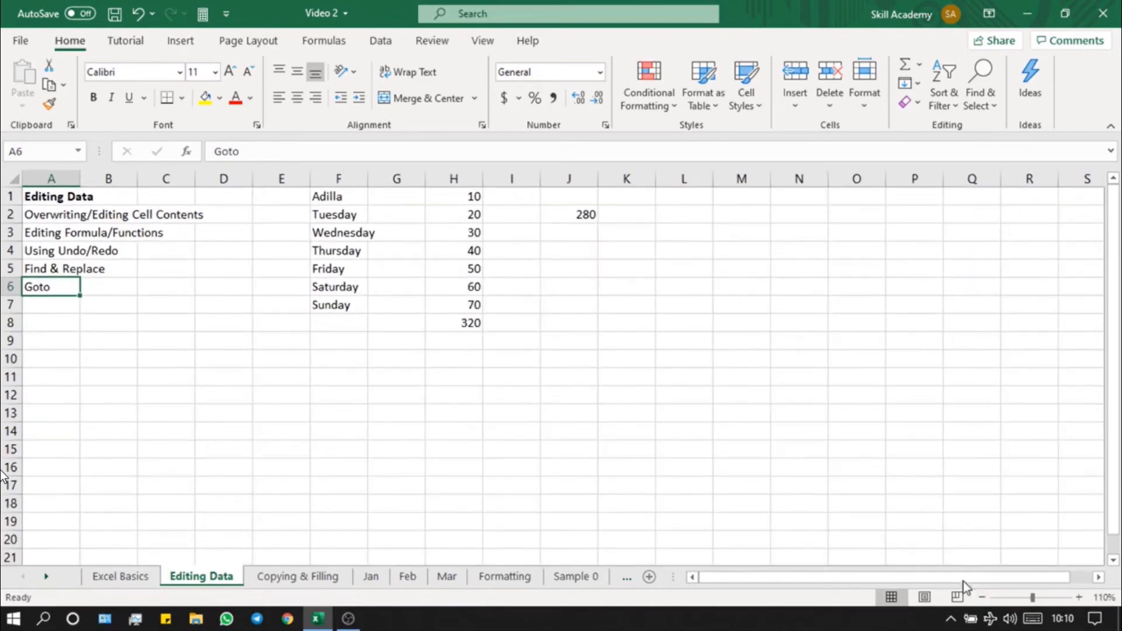
{"action": "left_click", "coordinate": [990, 97]}
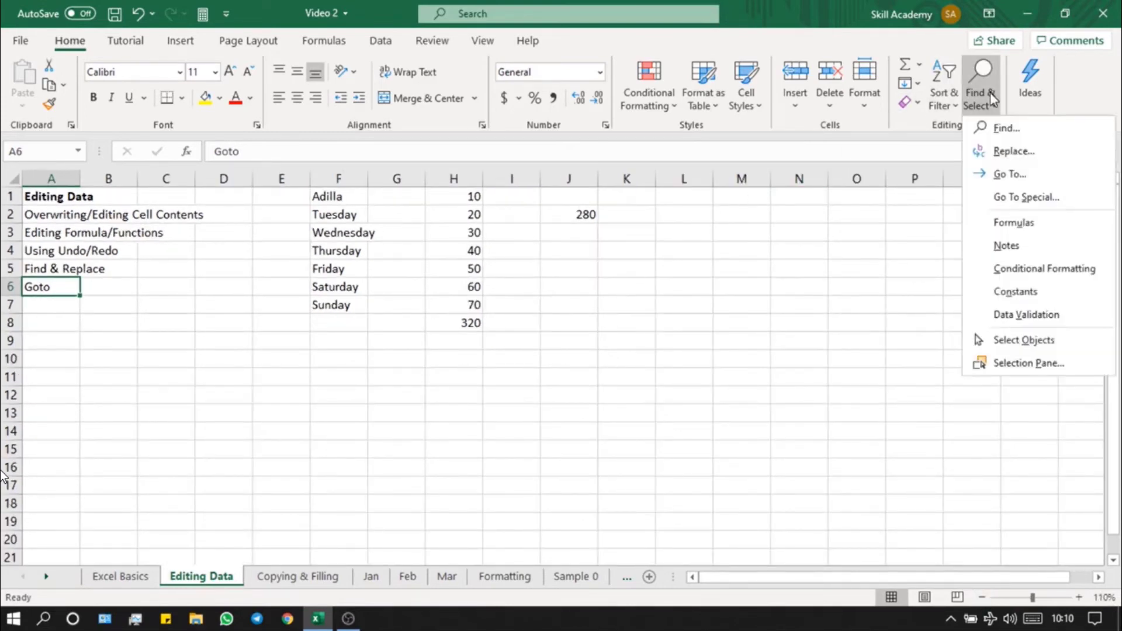
{"action": "left_click", "coordinate": [1048, 171]}
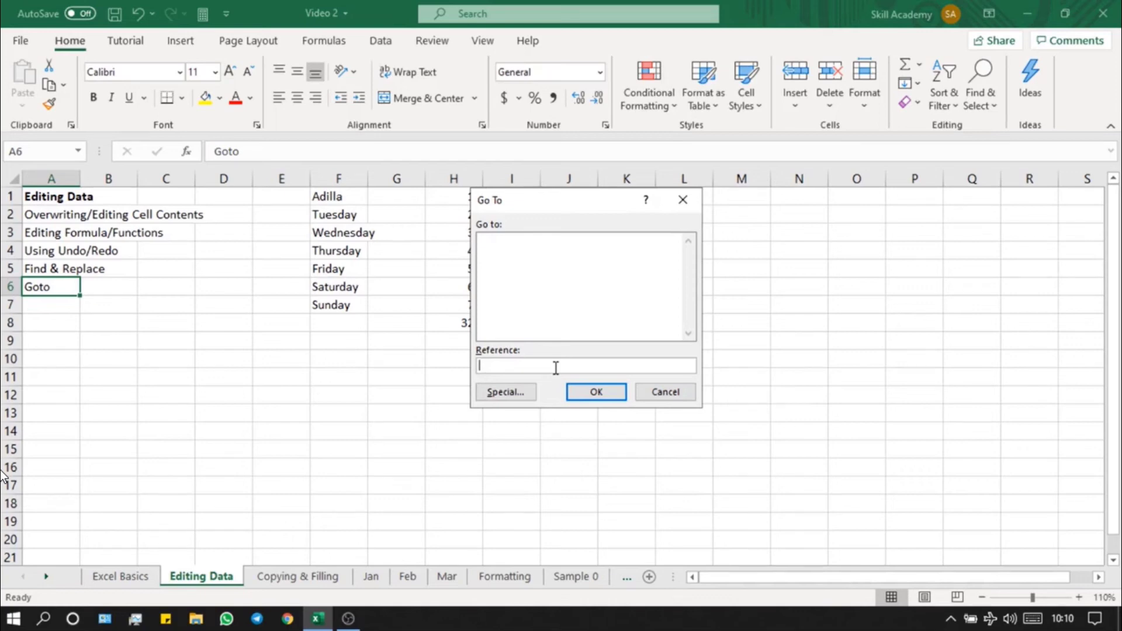
{"action": "type", "text": "H53"}
{"action": "key", "text": "Return"}
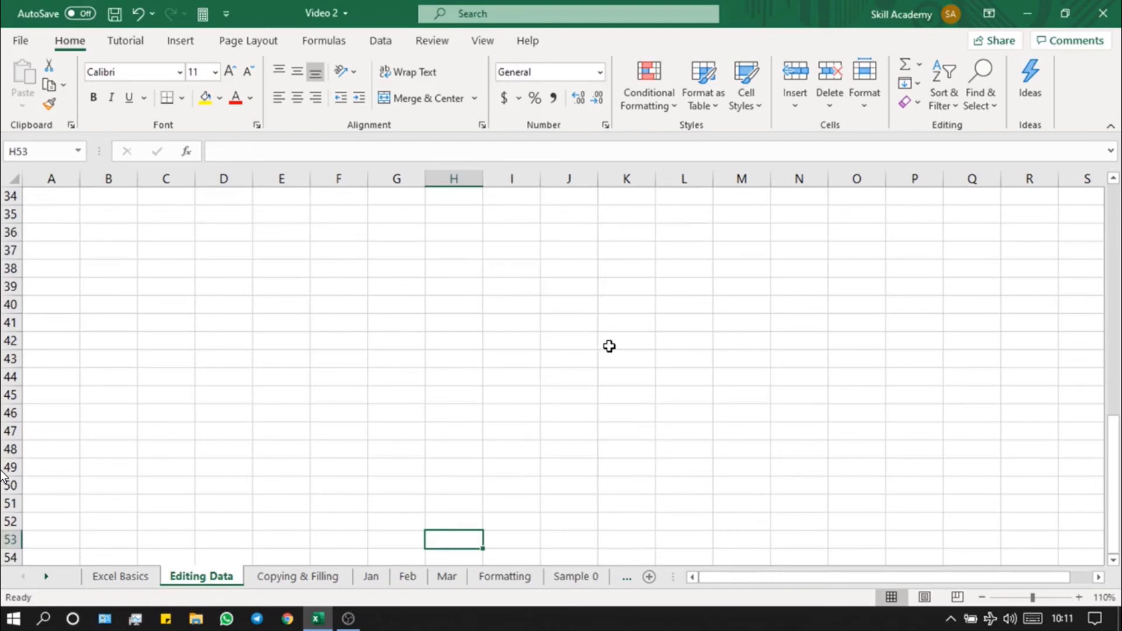
Step: From H53, use Go To Special to select every cell on the sheet that contains a formula
{"action": "left_click", "coordinate": [986, 111]}
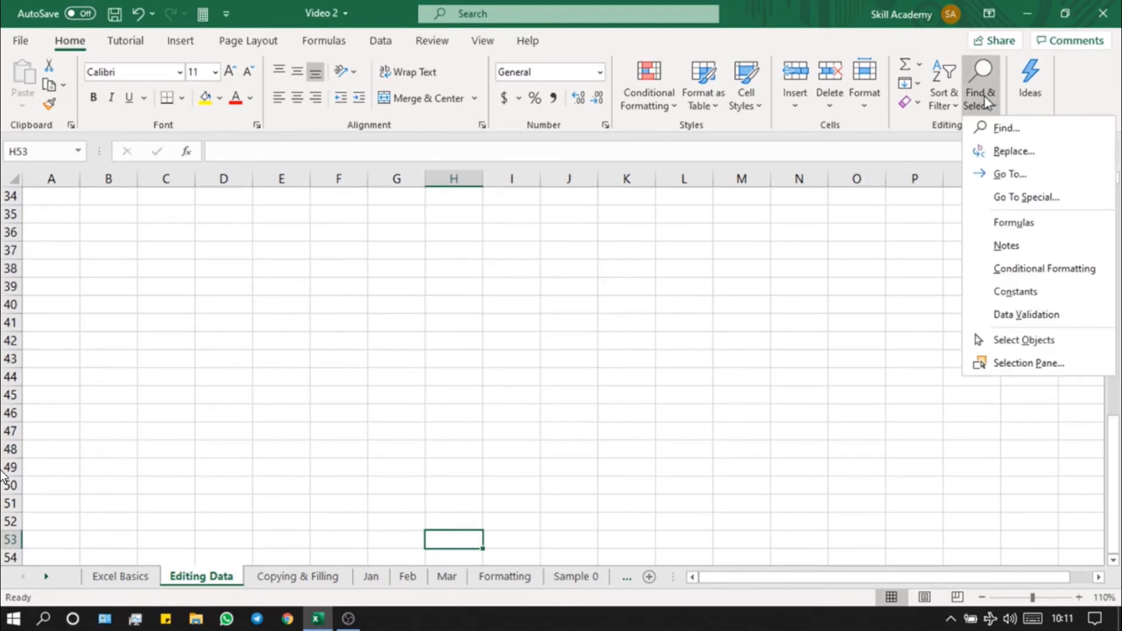
{"action": "left_click", "coordinate": [1013, 175]}
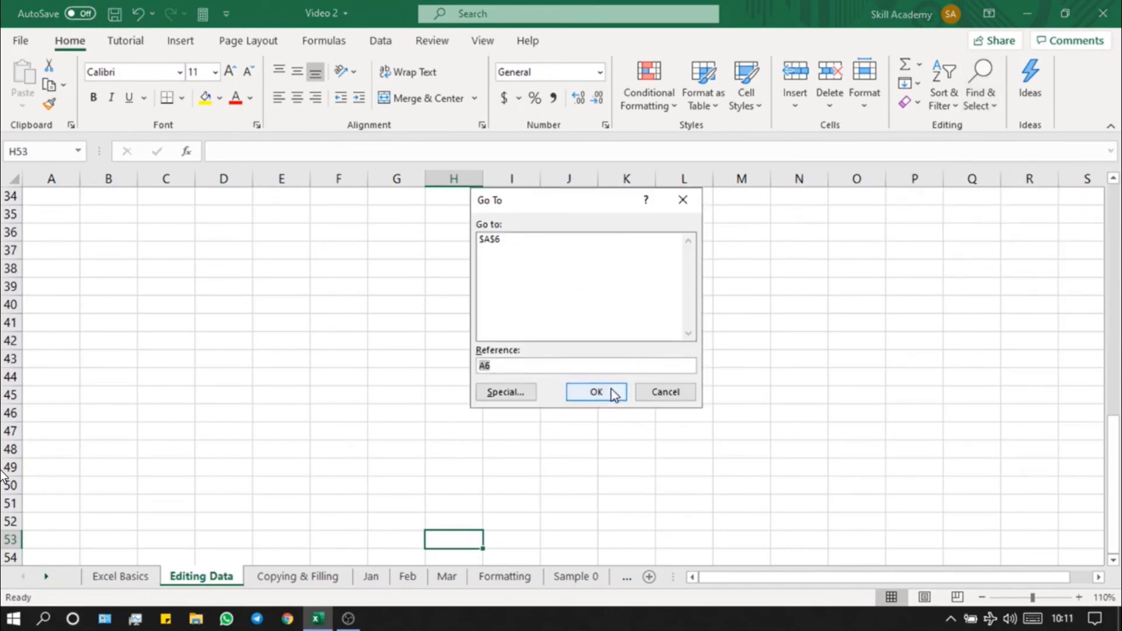
{"action": "left_click", "coordinate": [525, 397]}
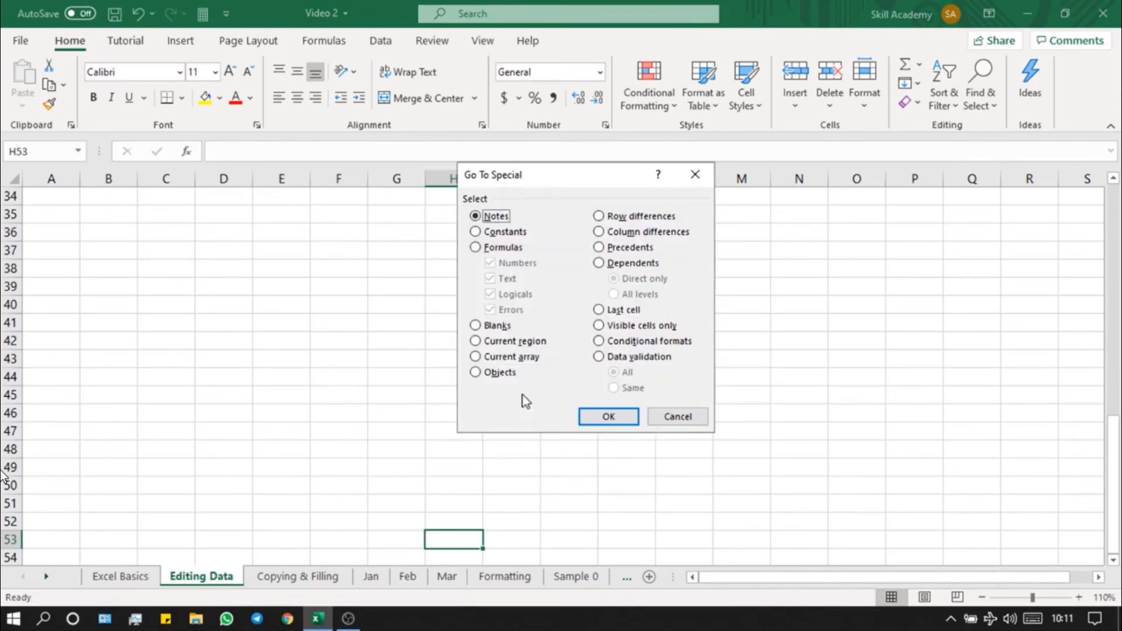
{"action": "left_click", "coordinate": [499, 253]}
{"action": "left_click", "coordinate": [606, 417]}
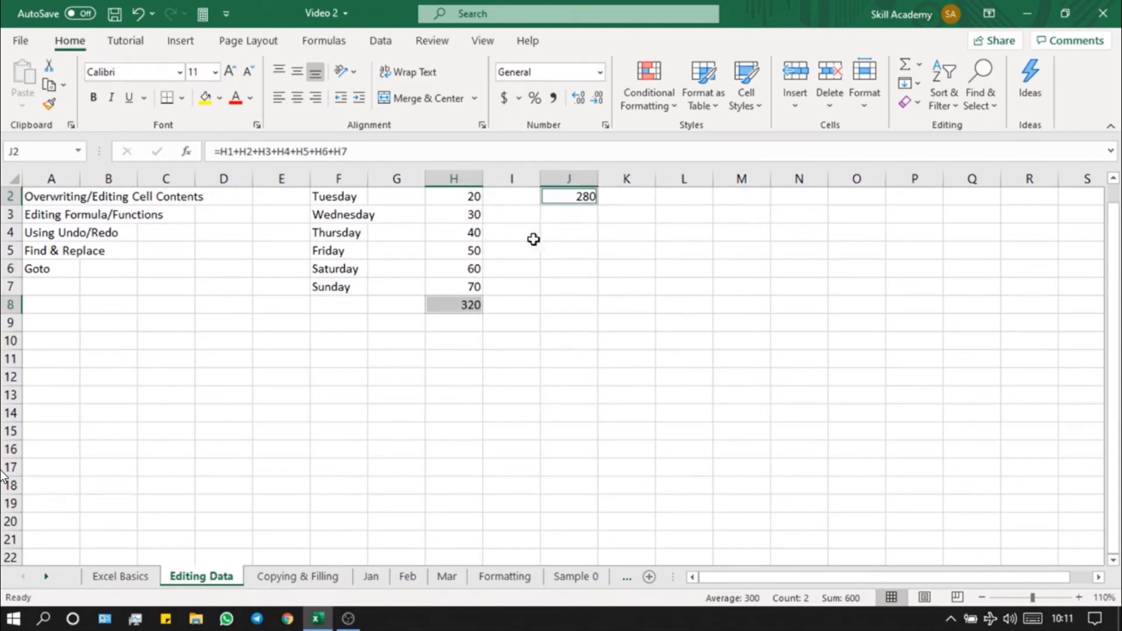
Step: Inspect the formulas behind the totals in cells H8 and J2 one after the other
{"action": "left_click", "coordinate": [467, 305]}
{"action": "left_click", "coordinate": [584, 196]}
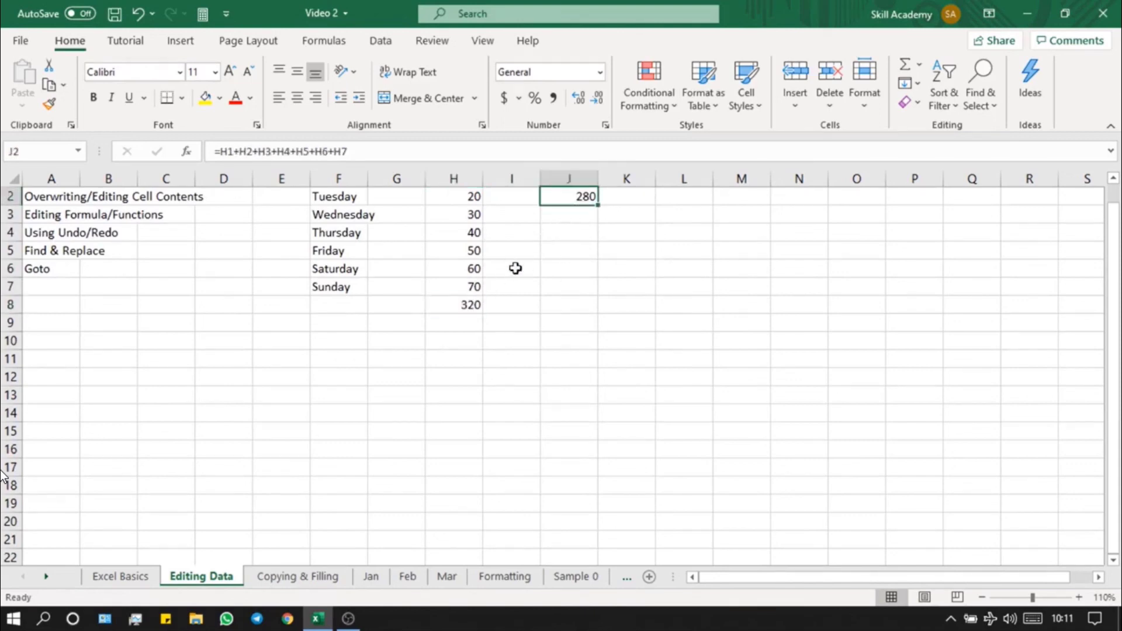
{"action": "left_click", "coordinate": [468, 305]}
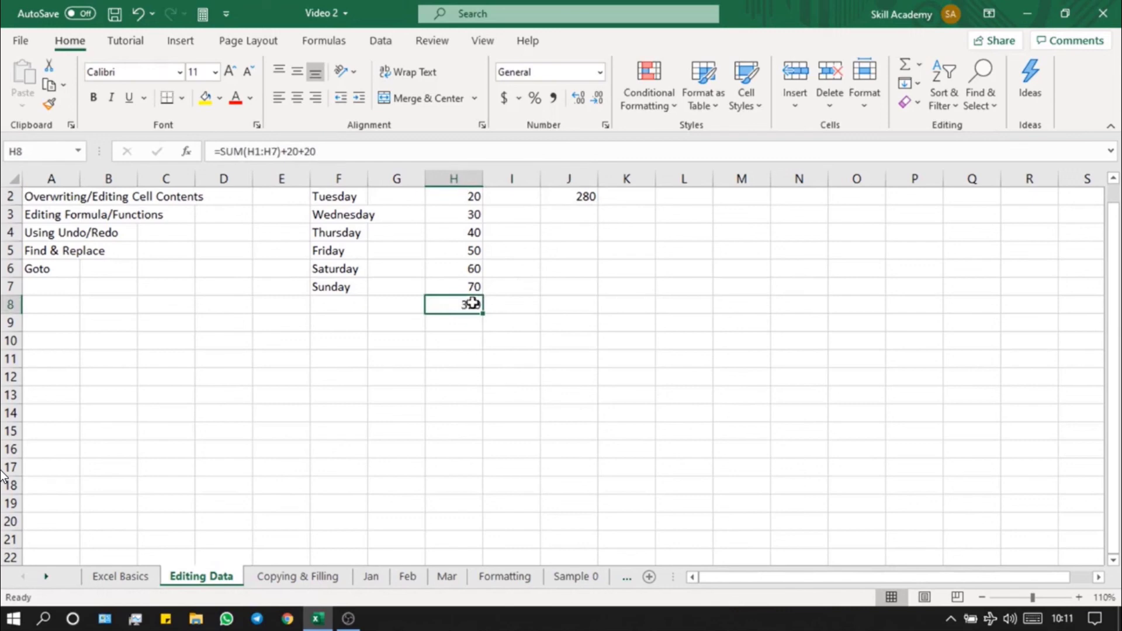
{"action": "scroll", "coordinate": [519, 263], "scroll_direction": "up", "scroll_amount": 1}
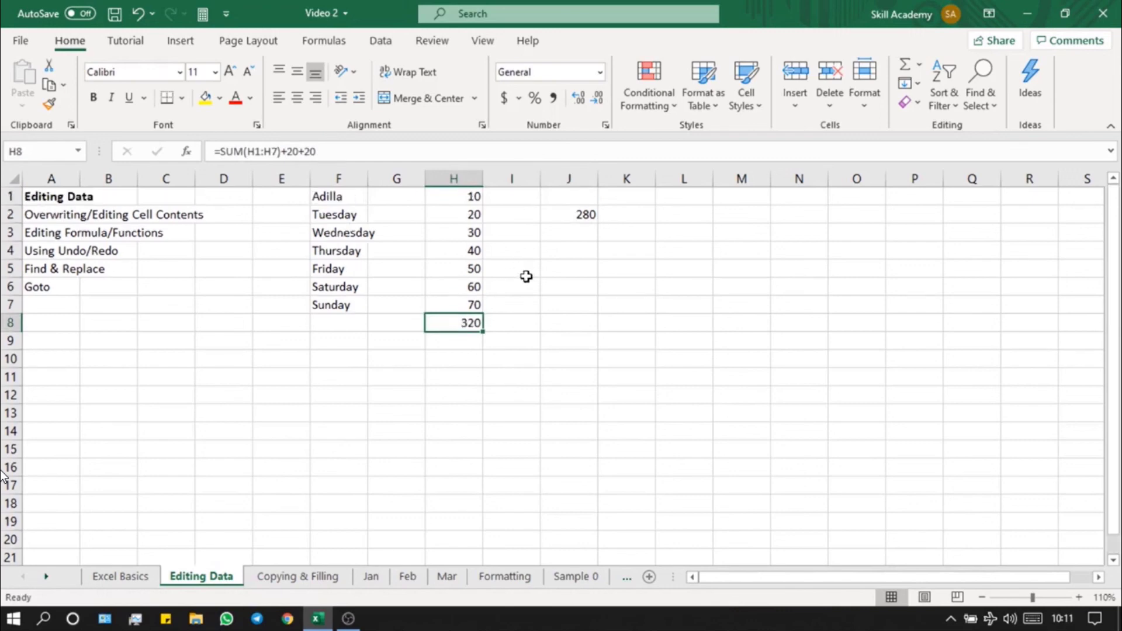
{"action": "left_click", "coordinate": [584, 217]}
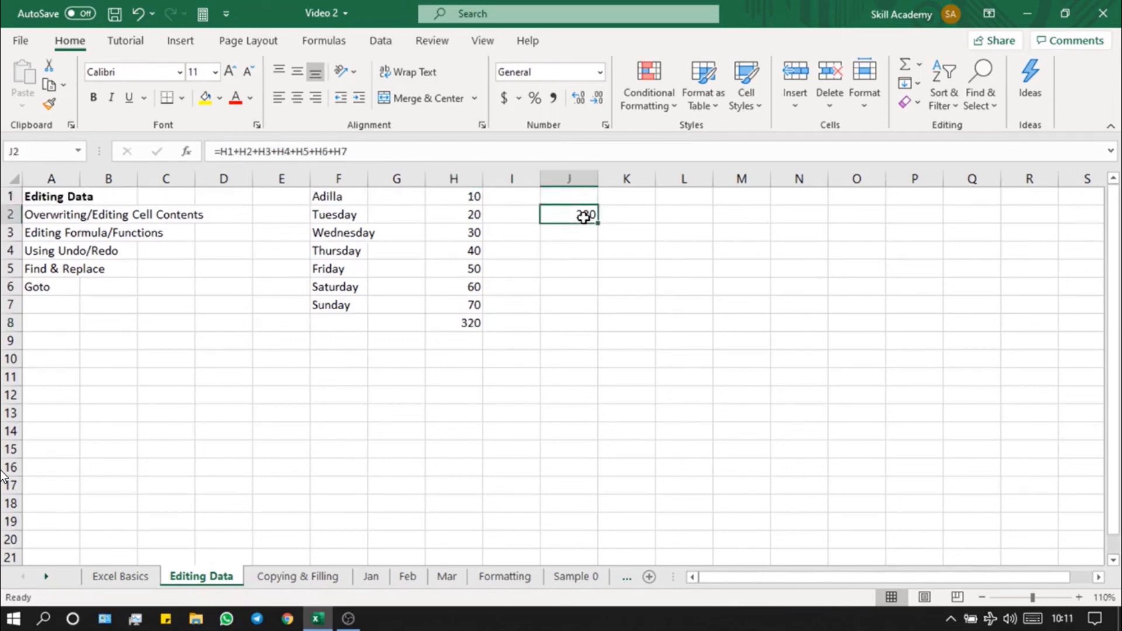
Step: Starting from cell H8, select all formula cells again with the Formulas option of Go To Special
{"action": "left_click", "coordinate": [465, 326]}
{"action": "key", "text": "ctrl+g"}
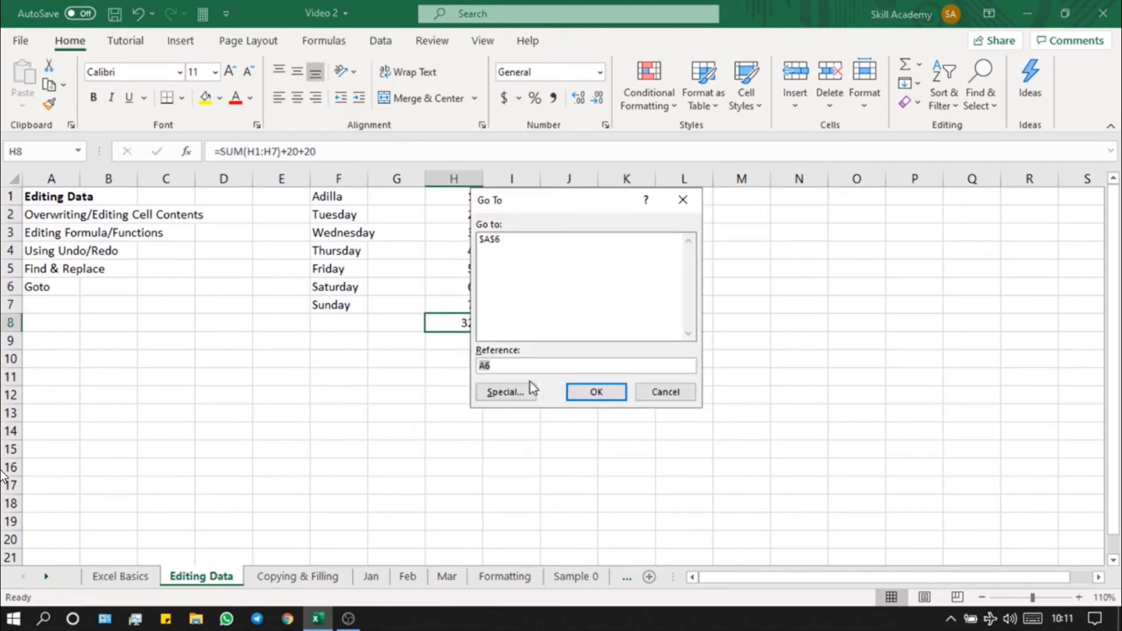
{"action": "left_click", "coordinate": [513, 391]}
{"action": "left_click", "coordinate": [501, 247]}
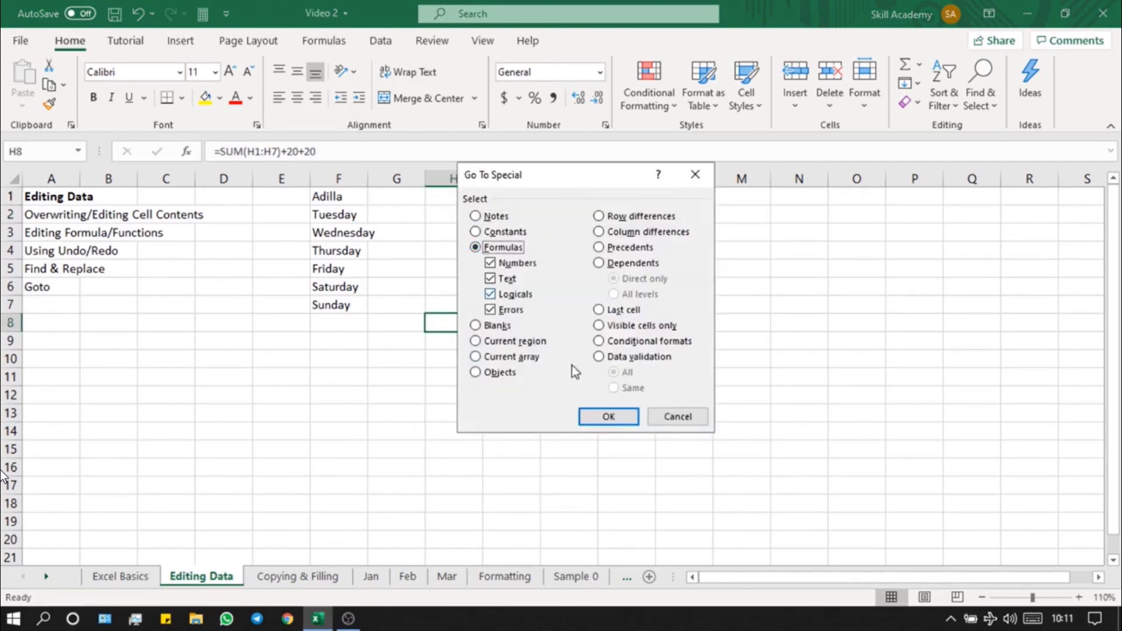
{"action": "left_click", "coordinate": [607, 417]}
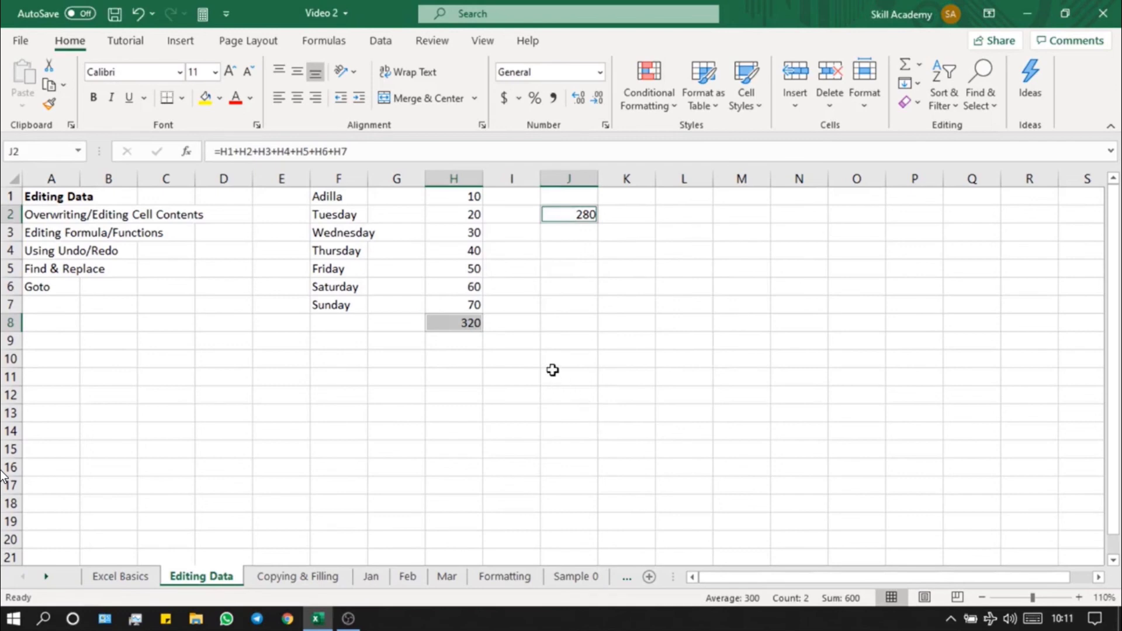